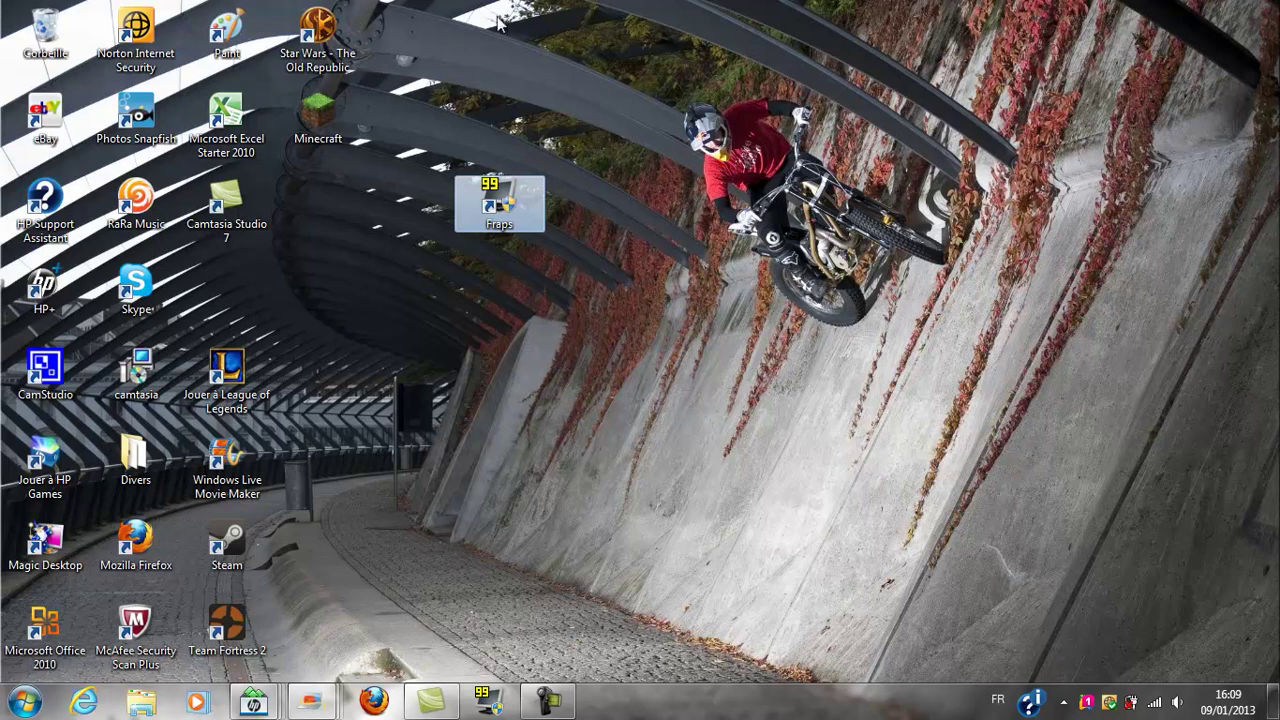
pyautogui.moveTo(436, 124); pyautogui.dragTo(533, 281)
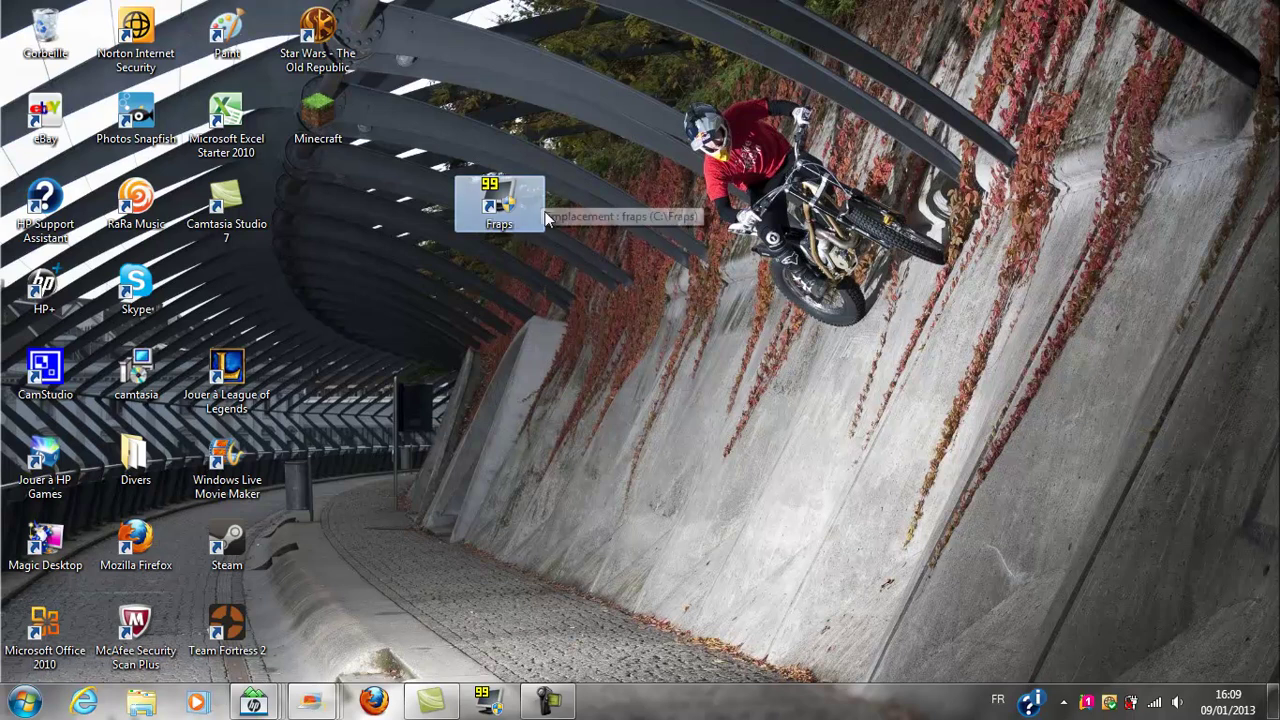
pyautogui.click(660, 221)
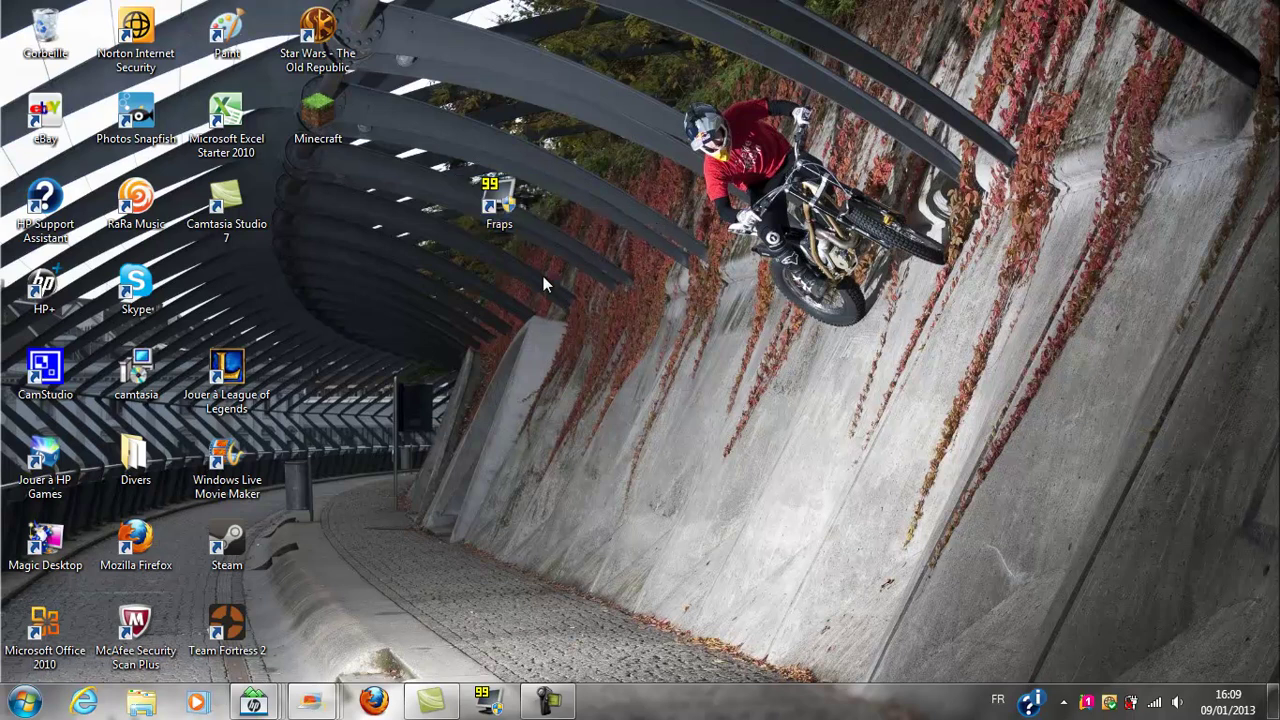
pyautogui.moveTo(555, 250); pyautogui.dragTo(471, 132)
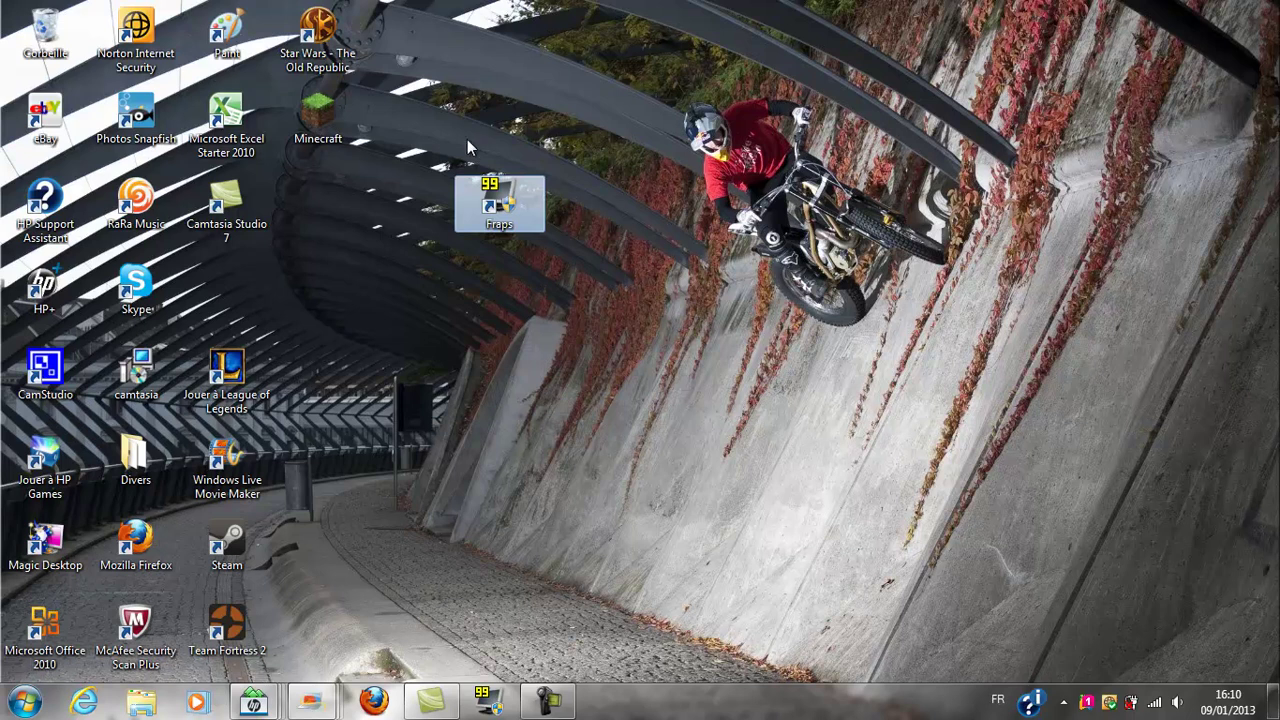
pyautogui.click(393, 165)
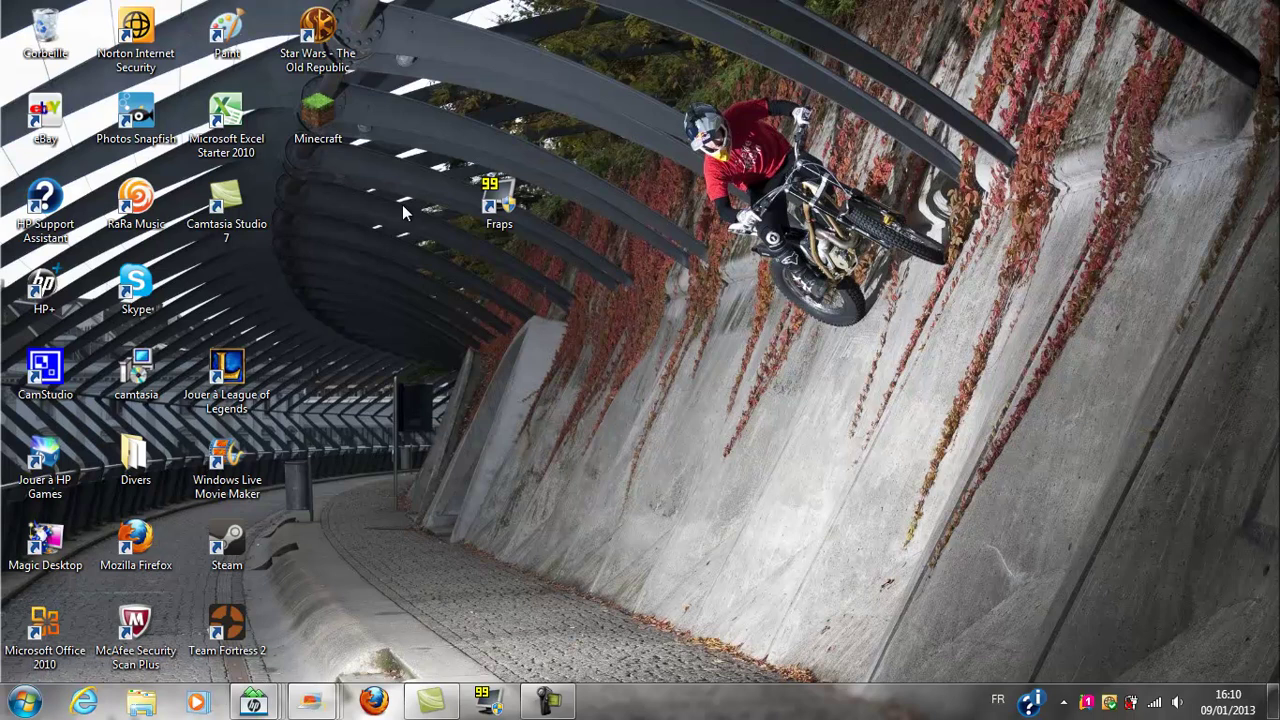
pyautogui.moveTo(430, 101); pyautogui.dragTo(540, 356)
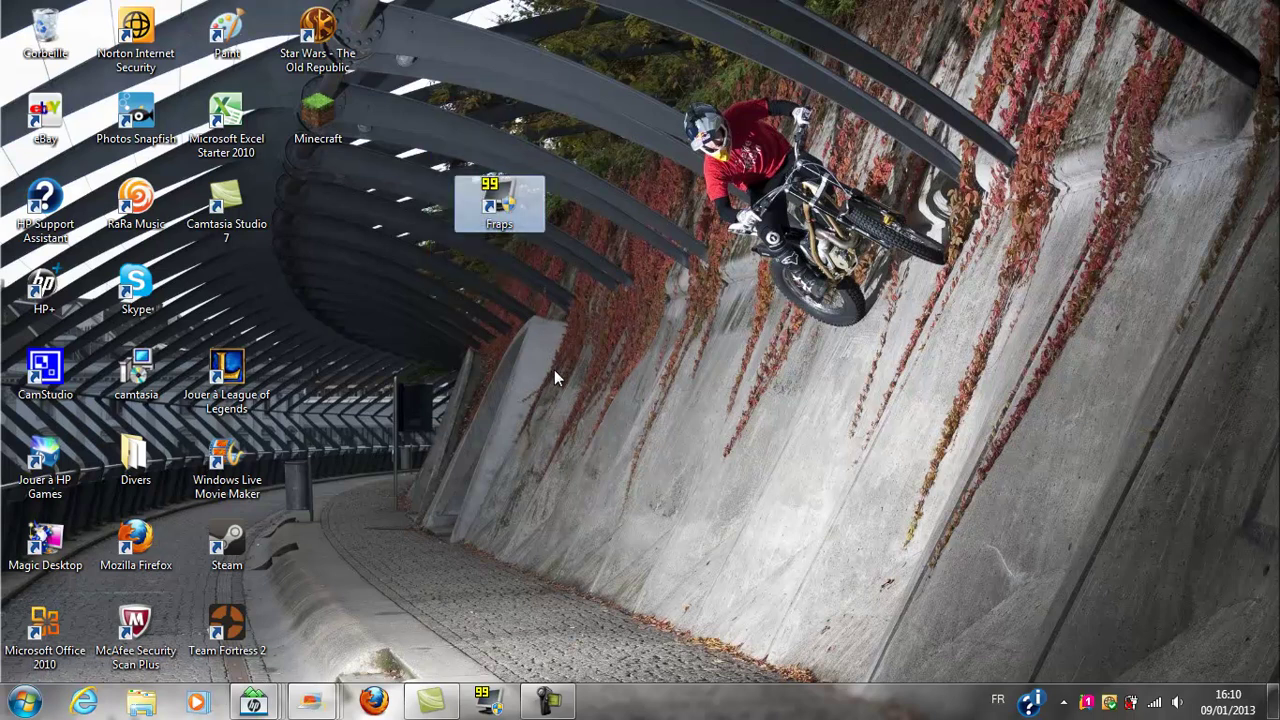
pyautogui.click(551, 370)
pyautogui.moveTo(620, 78); pyautogui.dragTo(425, 277)
pyautogui.moveTo(430, 232); pyautogui.dragTo(489, 335)
pyautogui.click(546, 145)
pyautogui.click(570, 148)
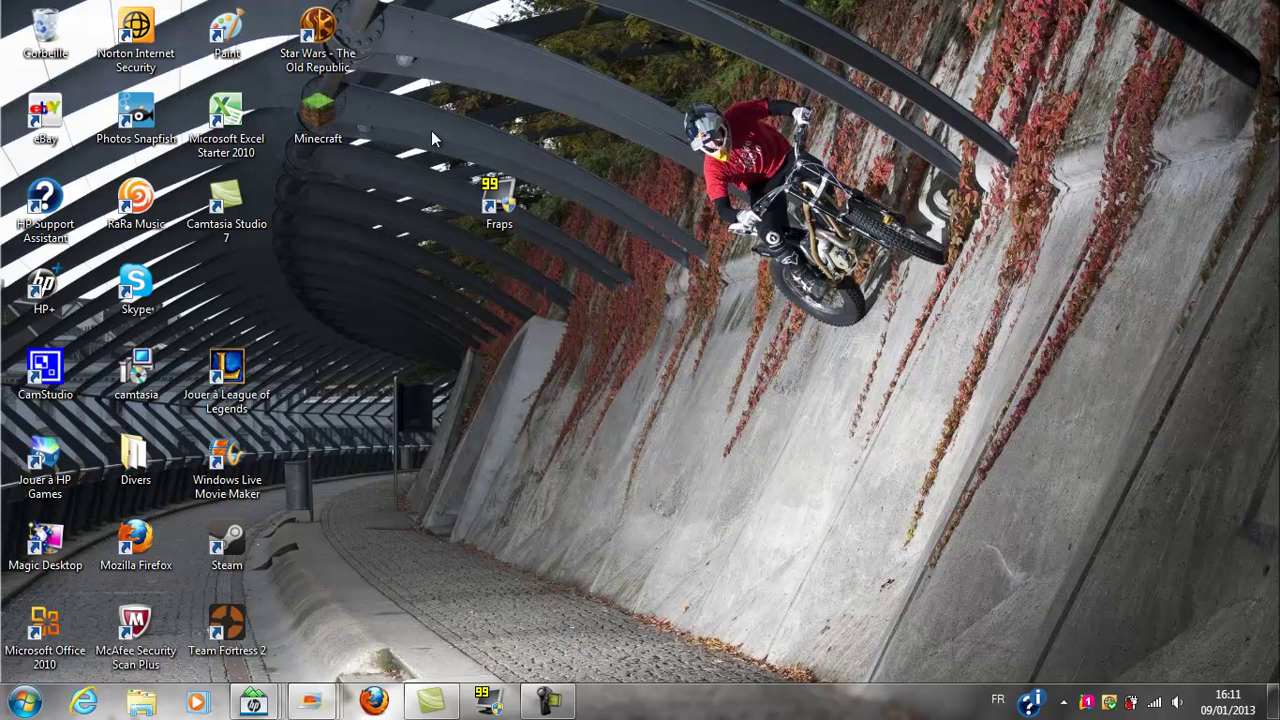
pyautogui.moveTo(431, 130); pyautogui.dragTo(544, 446)
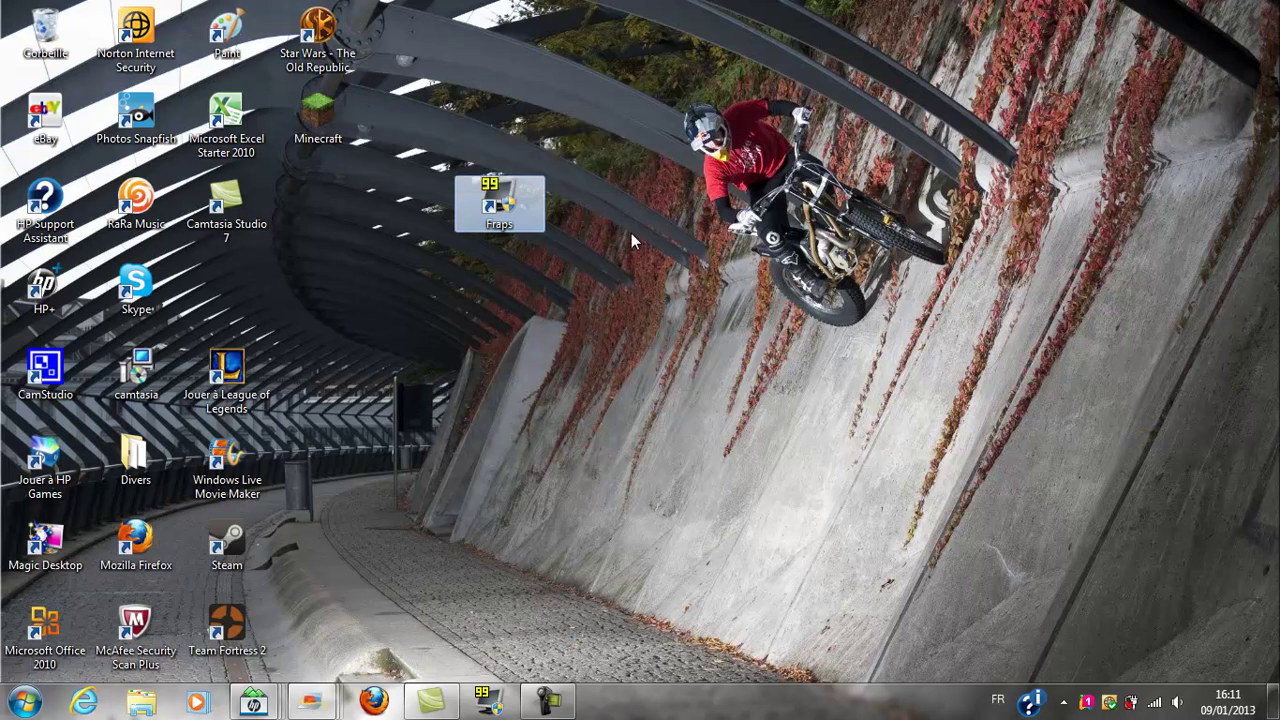
pyautogui.click(574, 238)
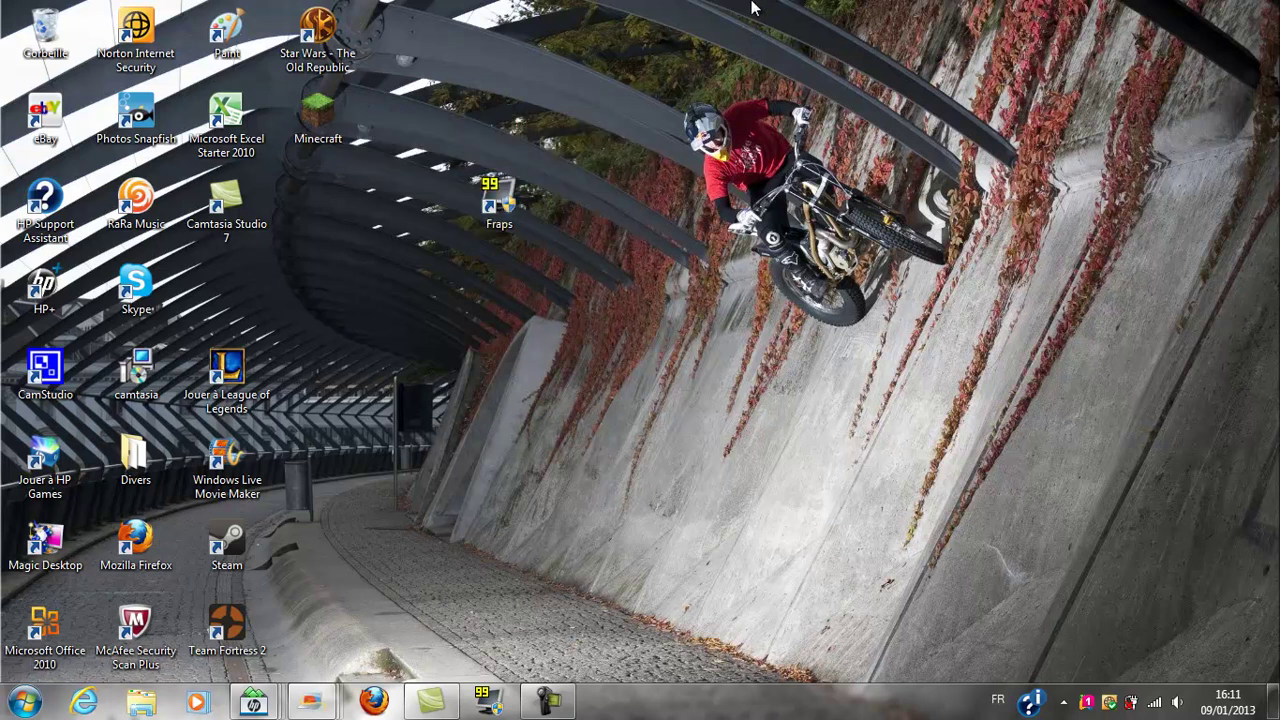
pyautogui.moveTo(1042, 37); pyautogui.dragTo(649, 393)
pyautogui.moveTo(614, 290); pyautogui.dragTo(411, 112)
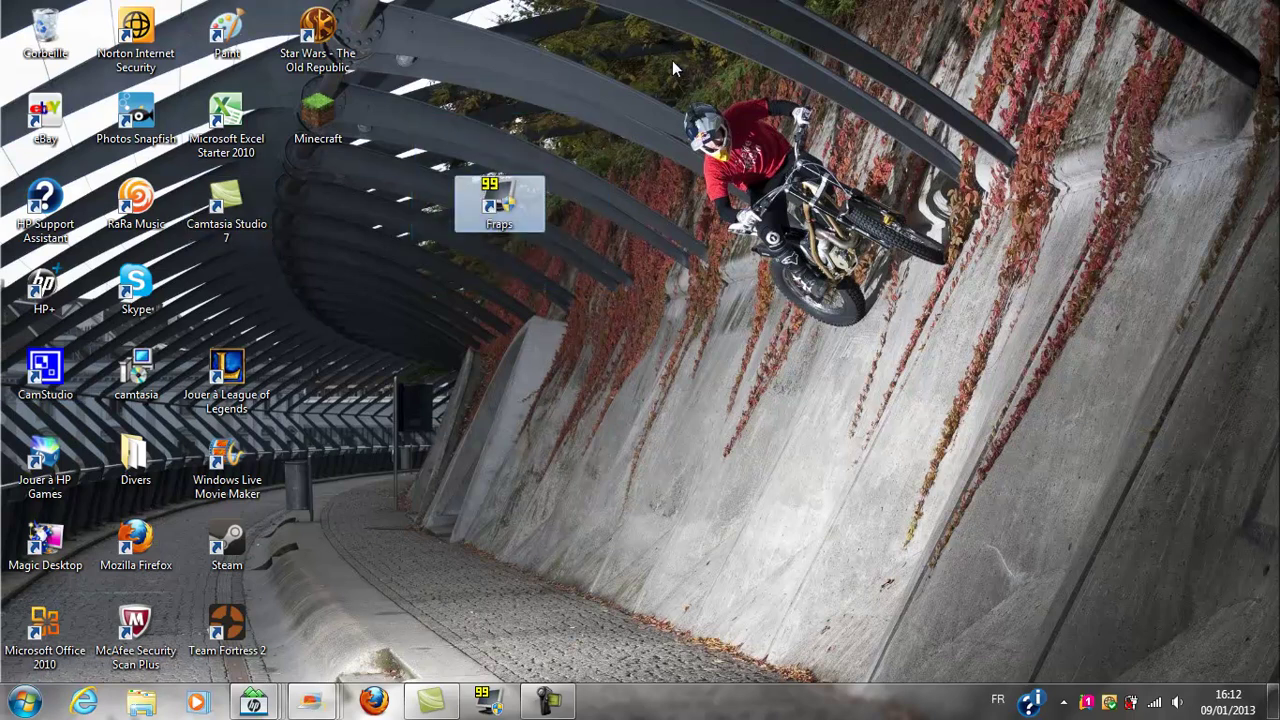
# - Open Fraps and browse its FPS, Movies and Screenshots settings before returning to the General settings
pyautogui.doubleClick(500, 205)
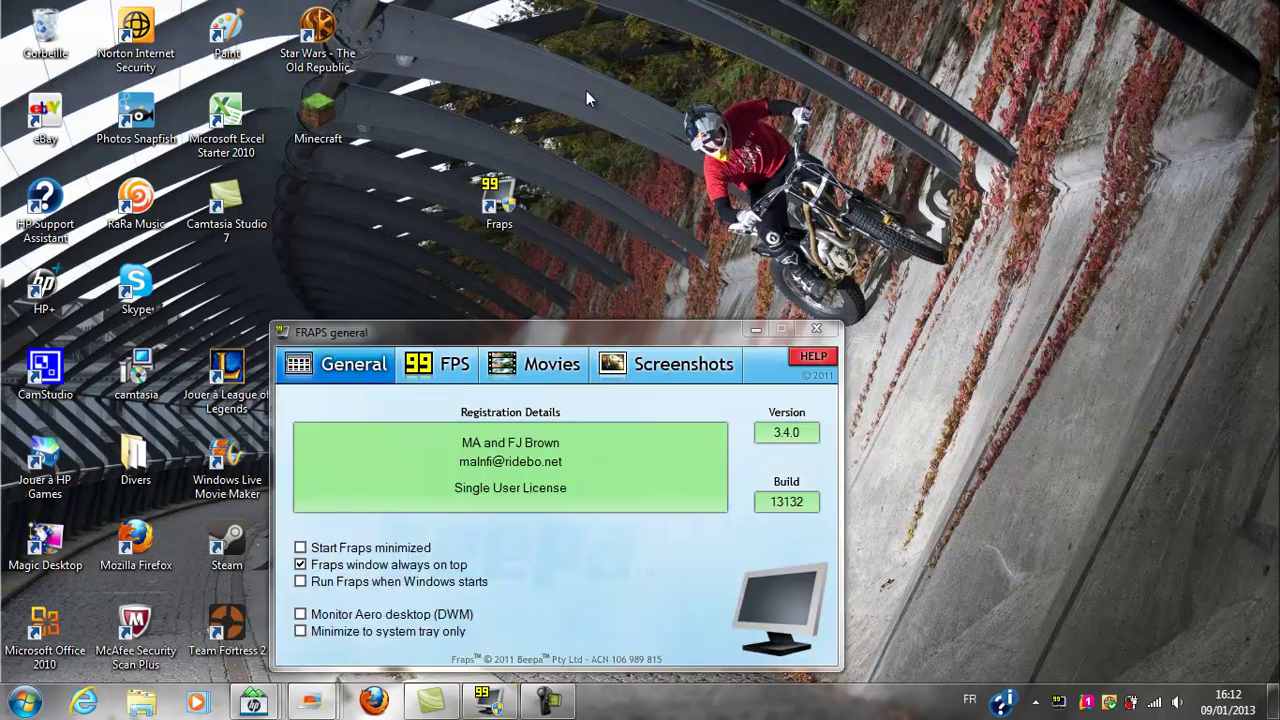
pyautogui.moveTo(510, 332); pyautogui.dragTo(534, 314)
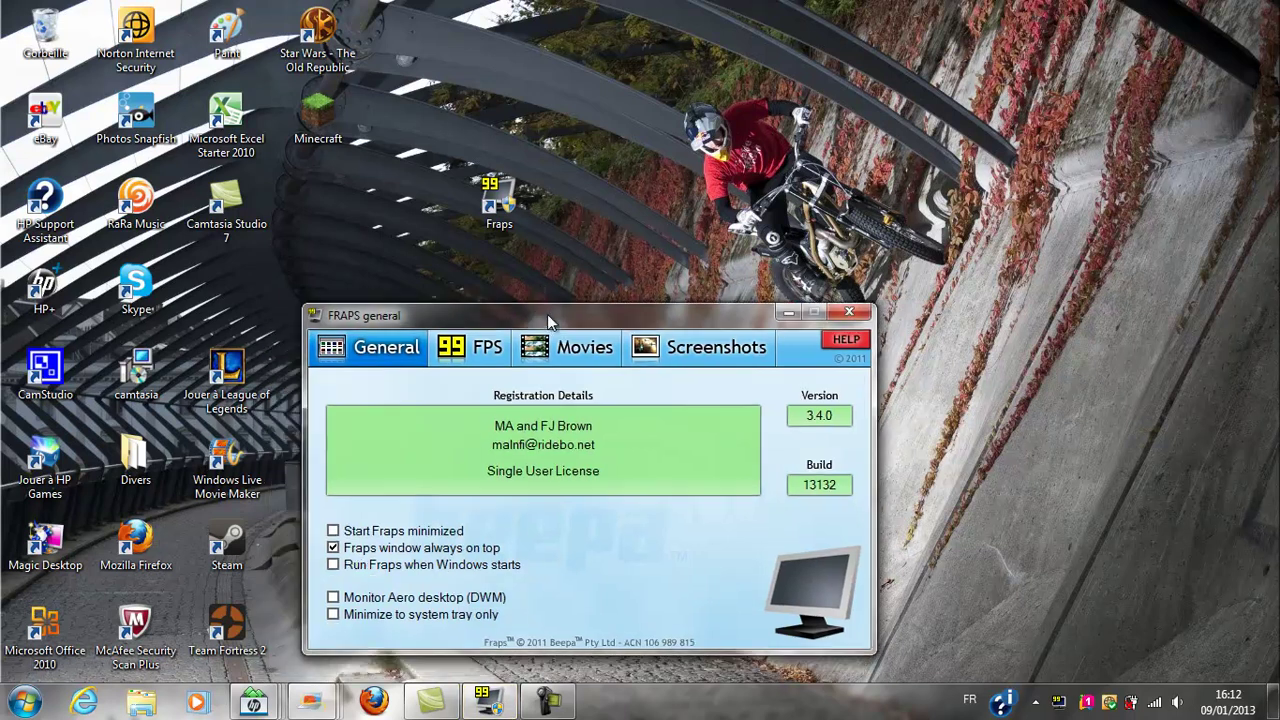
pyautogui.click(465, 350)
pyautogui.click(570, 346)
pyautogui.click(700, 346)
pyautogui.click(372, 346)
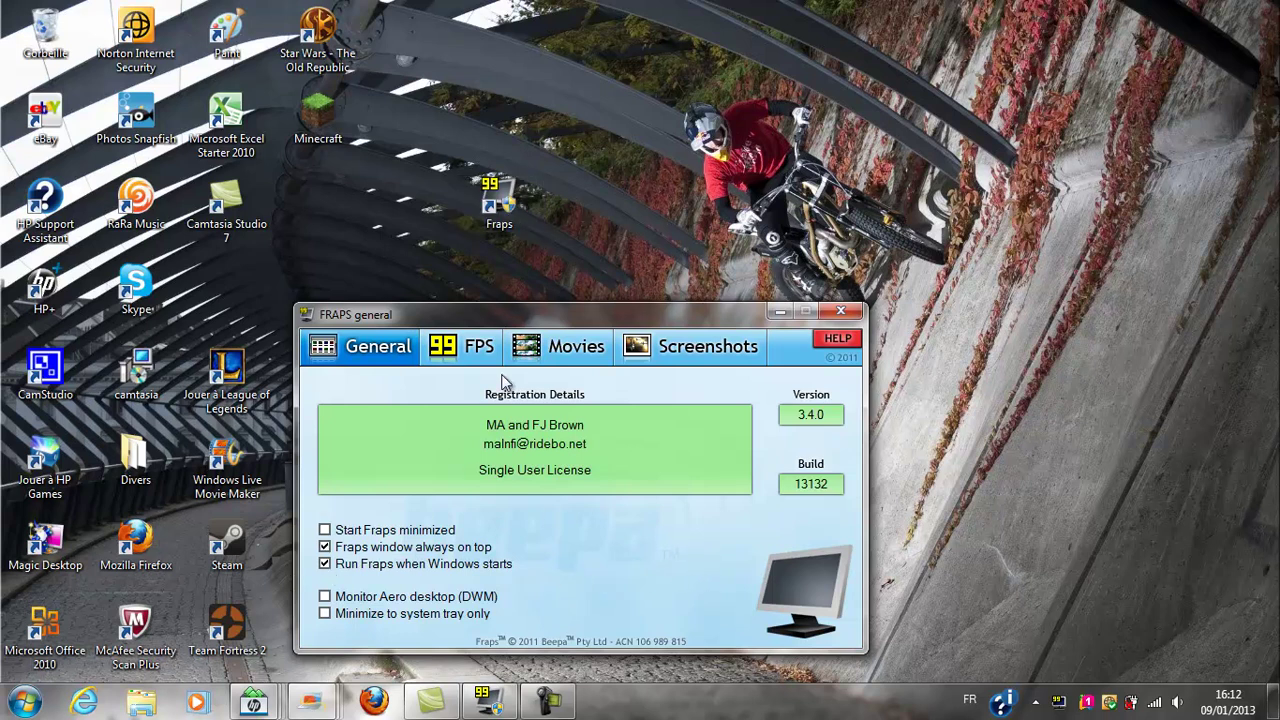
# - Try the options "Run Fraps when Windows starts" and "Monitor Aero desktop (DWM)", leaving both turned off
pyautogui.click(328, 565)
pyautogui.click(325, 564)
pyautogui.click(325, 564)
pyautogui.click(326, 598)
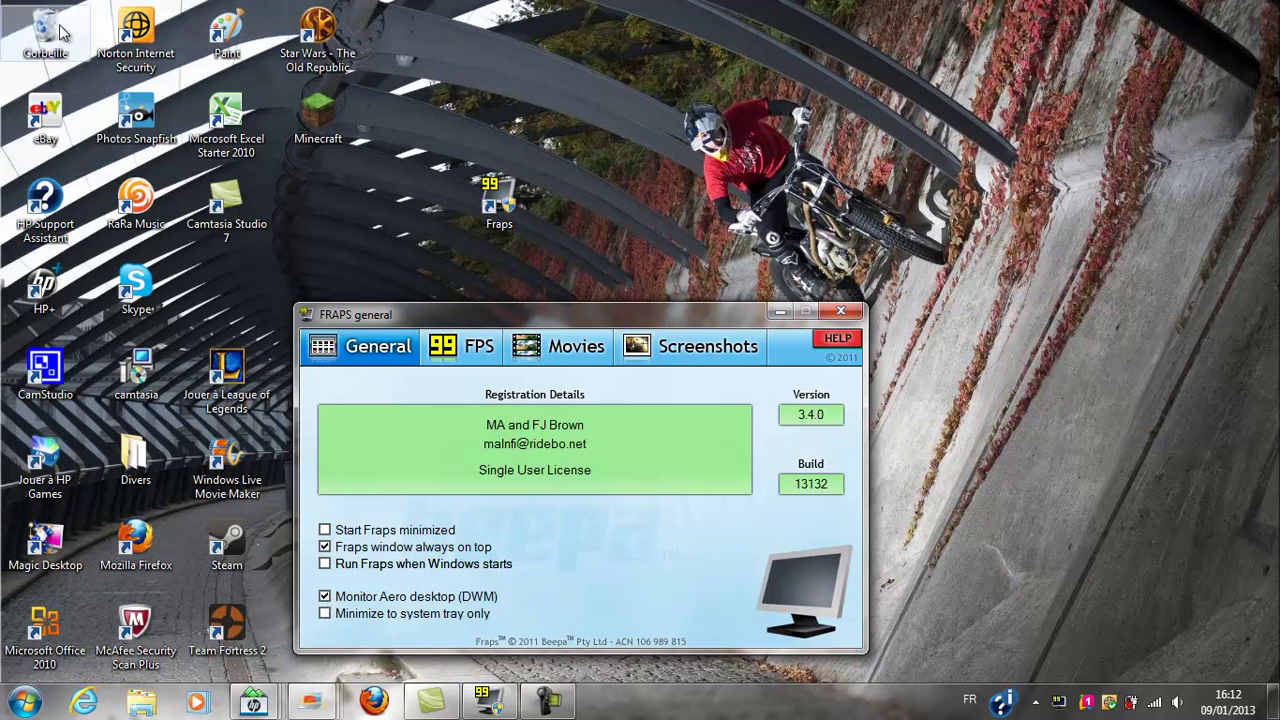
pyautogui.click(325, 597)
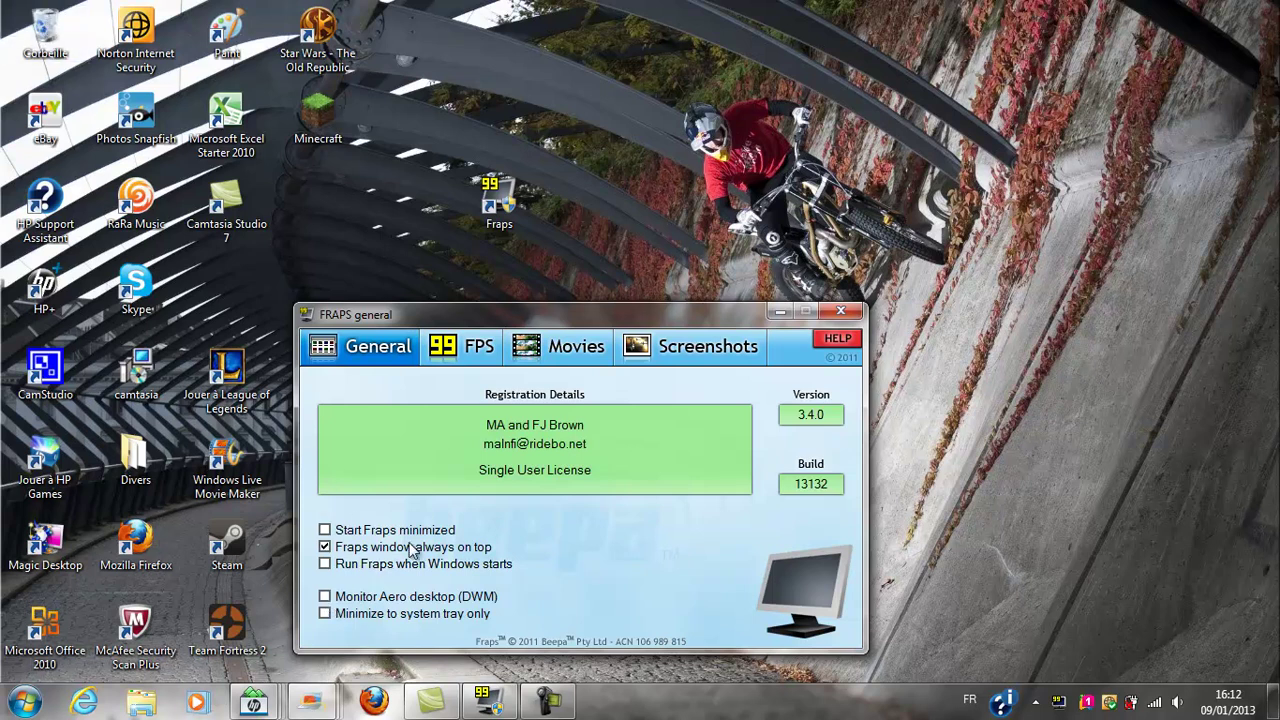
pyautogui.click(325, 597)
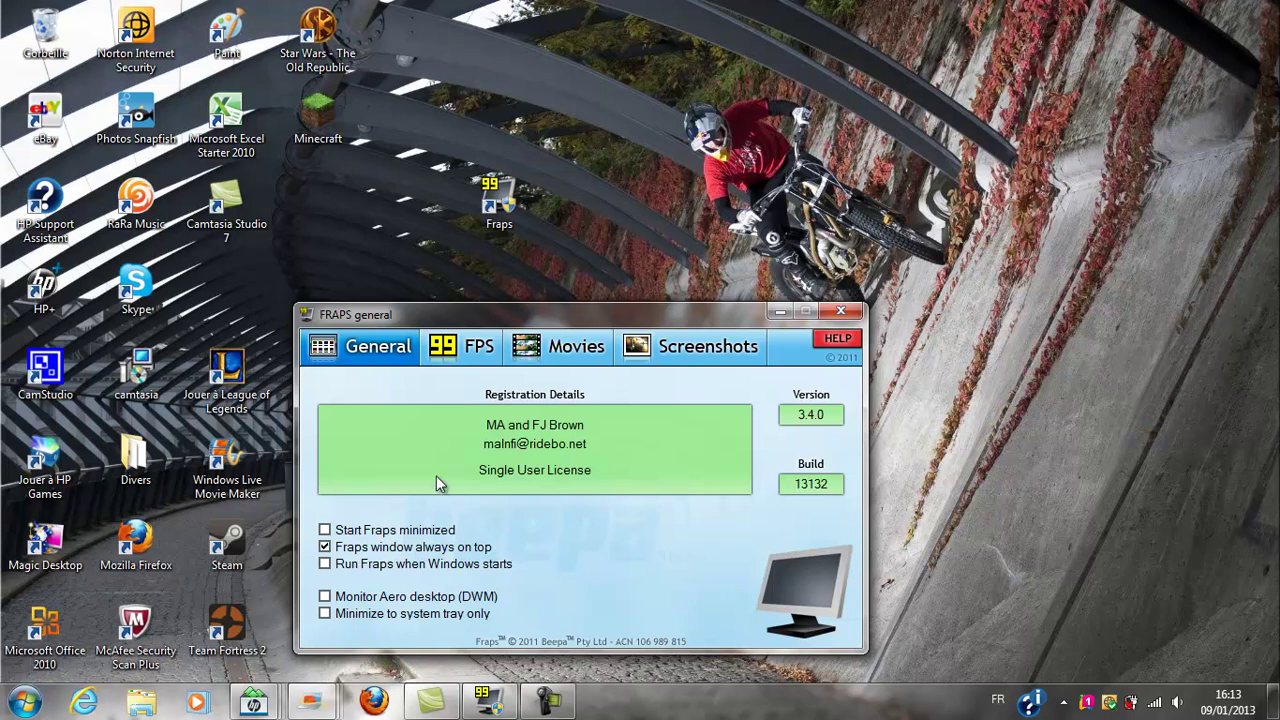
# - Examine the benchmarking and overlay hotkeys in the FPS settings, with a brief return to the General settings
pyautogui.click(447, 357)
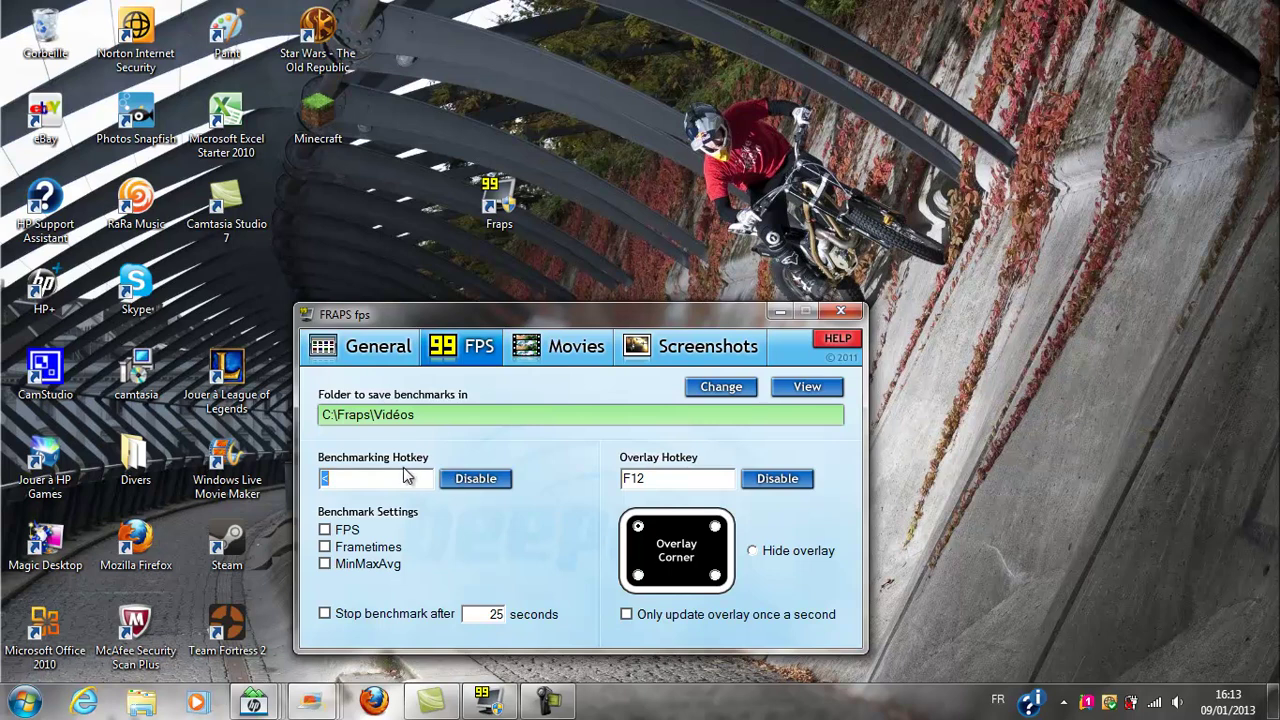
pyautogui.click(341, 500)
pyautogui.click(664, 484)
pyautogui.click(688, 436)
pyautogui.click(370, 346)
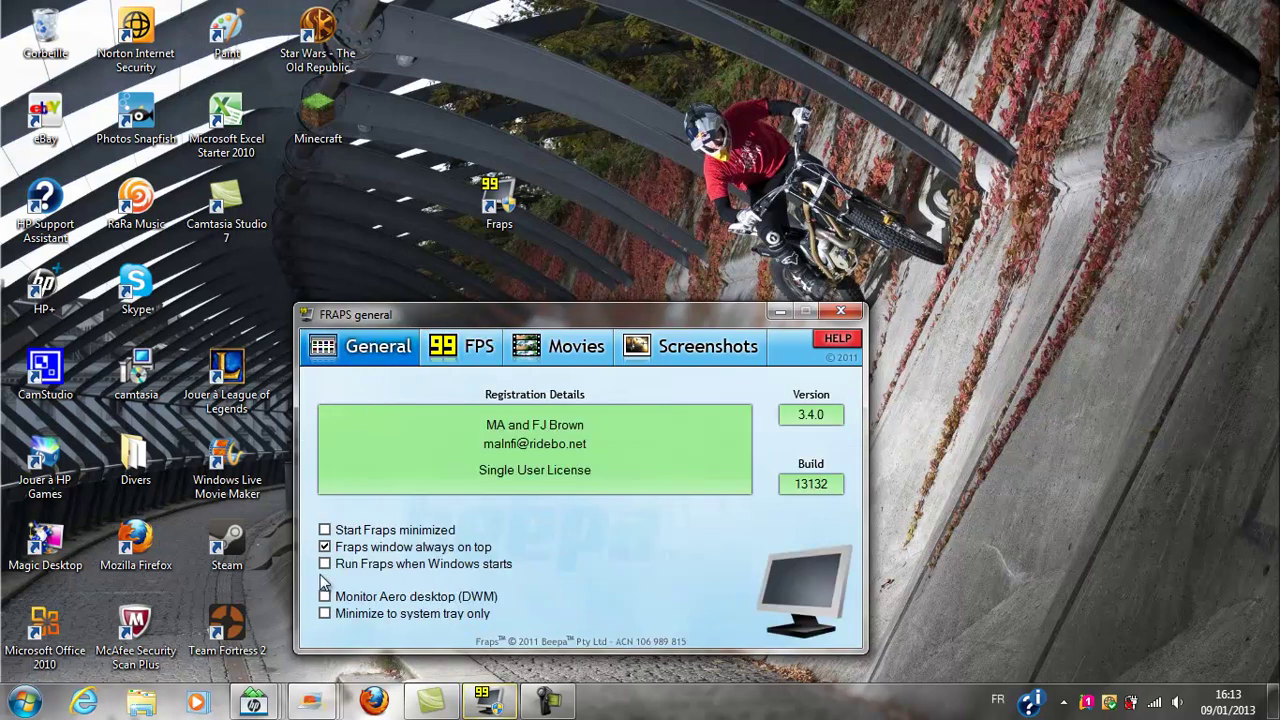
pyautogui.click(478, 346)
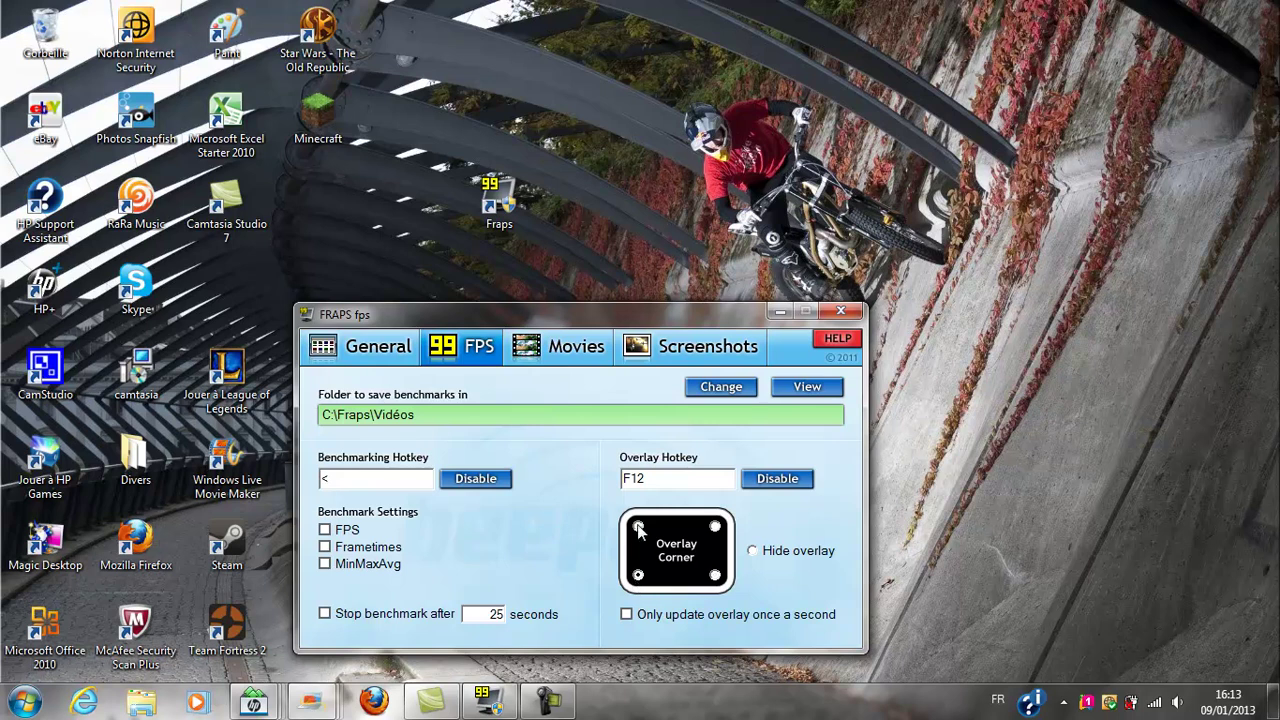
# - Try the other overlay corners and the Hide overlay option, restoring the overlay to the upper-left corner
pyautogui.click(638, 575)
pyautogui.click(755, 558)
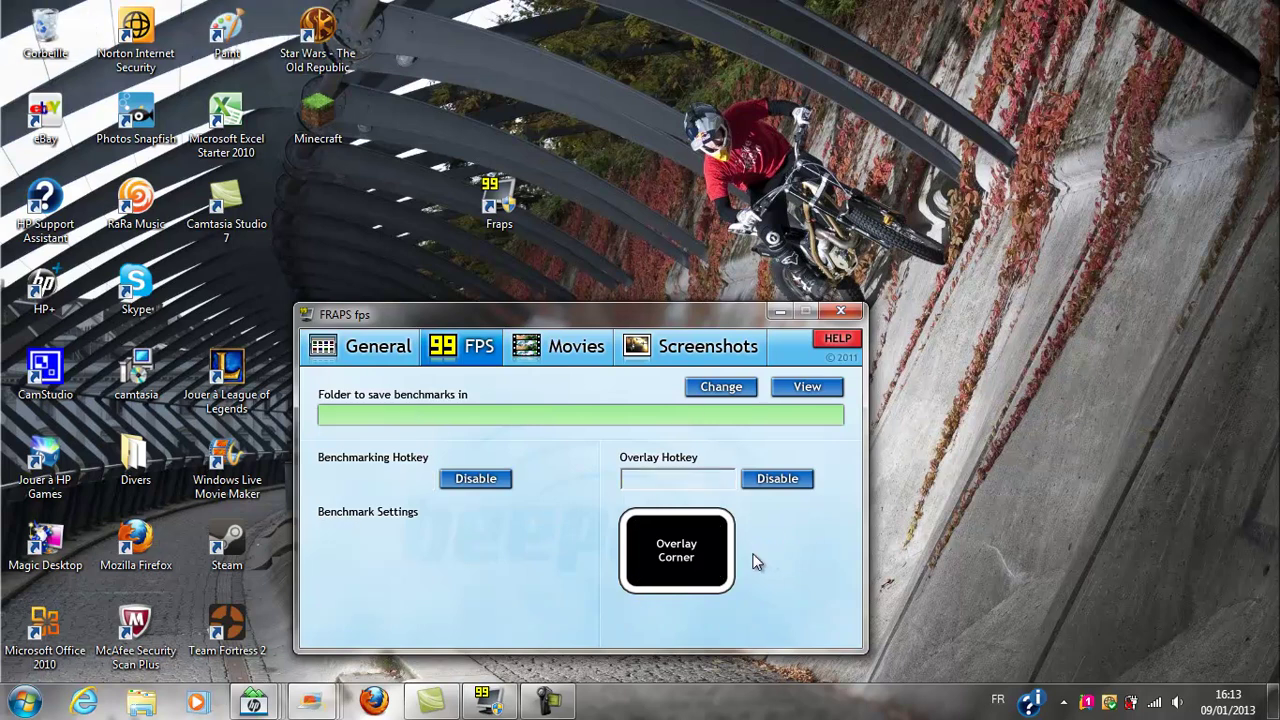
pyautogui.click(638, 526)
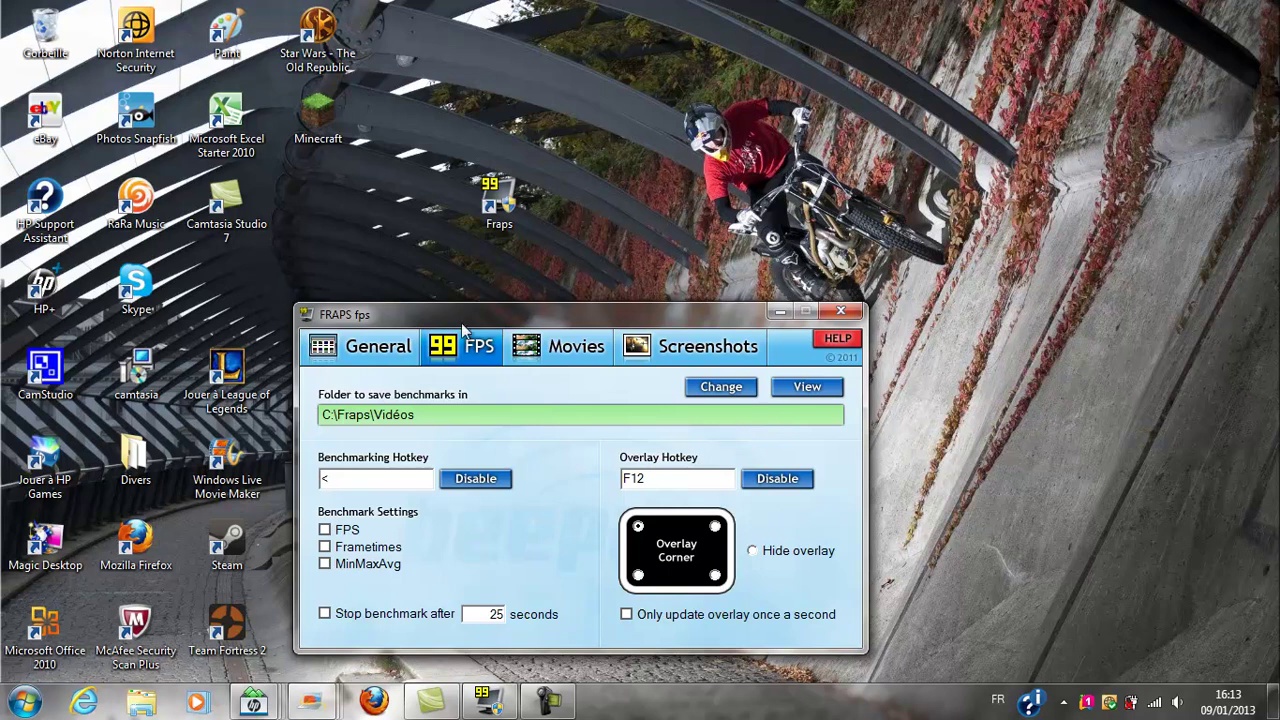
pyautogui.click(714, 526)
pyautogui.click(640, 527)
pyautogui.click(715, 575)
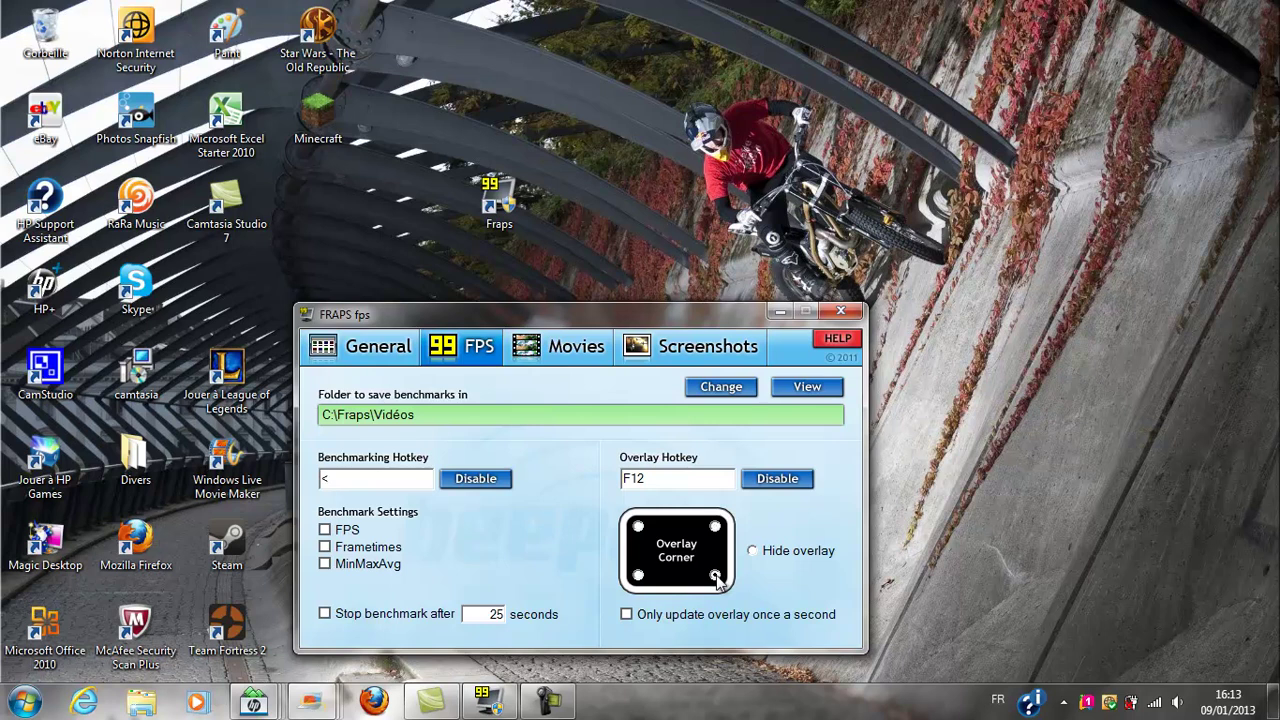
pyautogui.click(638, 576)
pyautogui.click(639, 525)
pyautogui.click(693, 478)
# - In the Movies settings, try capture rates of 60, 30 and custom 40 fps before choosing 50 fps
pyautogui.click(545, 356)
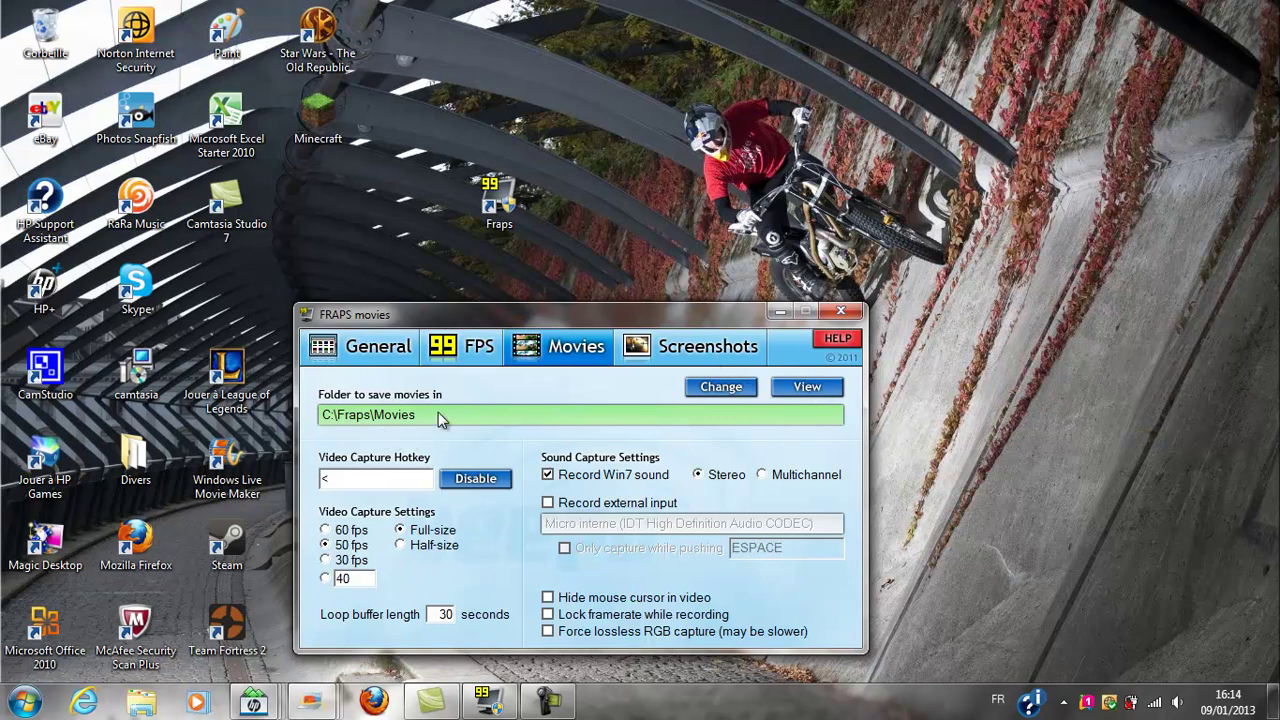
pyautogui.click(370, 478)
pyautogui.click(326, 530)
pyautogui.click(336, 561)
pyautogui.click(325, 530)
pyautogui.click(344, 578)
pyautogui.click(329, 546)
# - Try the Half-size video capture option and restore Full-size capture
pyautogui.click(401, 531)
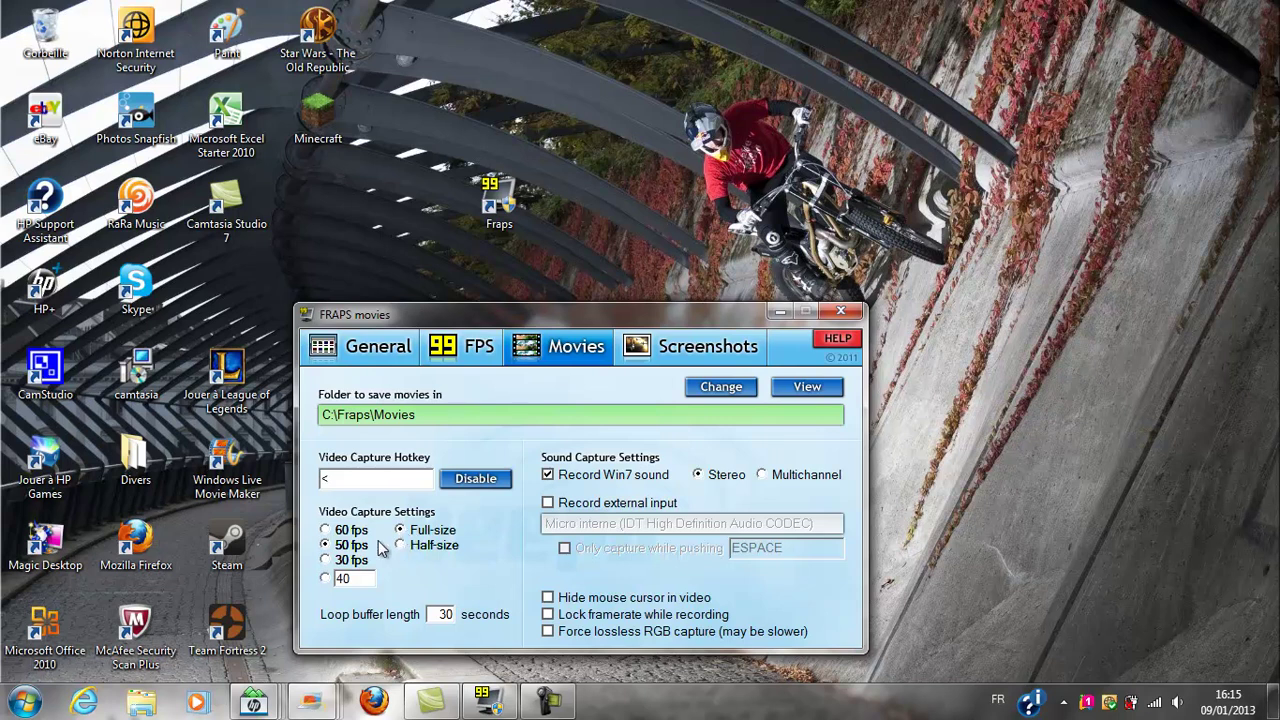
pyautogui.click(401, 545)
pyautogui.click(401, 531)
# - Revisit the General and FPS settings and return to the Movies settings
pyautogui.click(343, 347)
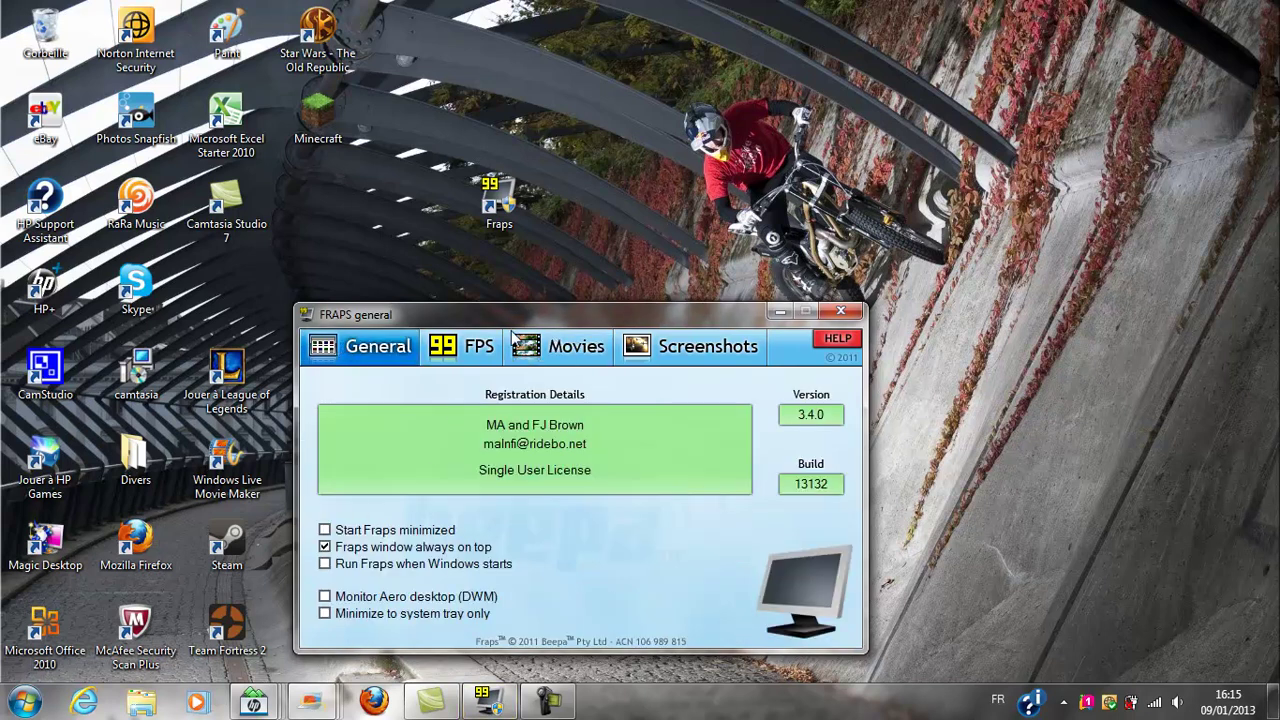
pyautogui.click(495, 350)
pyautogui.click(595, 352)
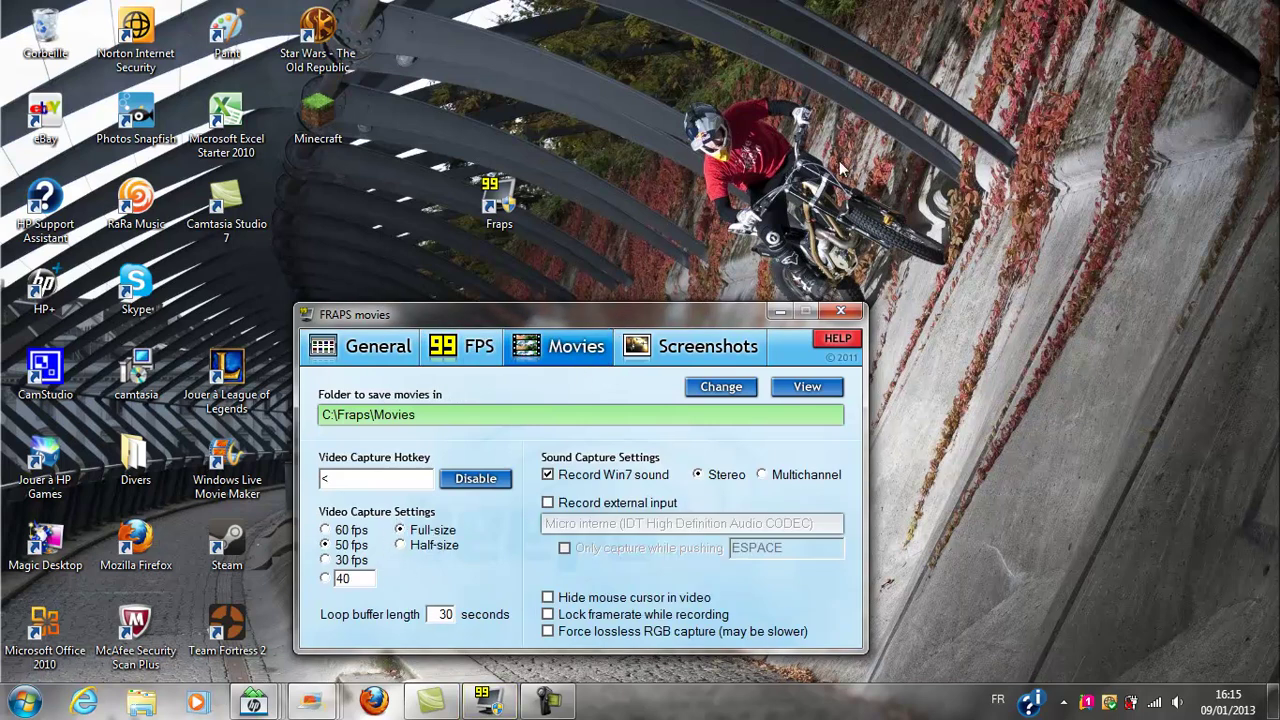
# - Try turning off Record Win7 sound and switching it to Multichannel, restoring sound recording in Stereo
pyautogui.click(550, 474)
pyautogui.click(550, 474)
pyautogui.click(550, 474)
pyautogui.click(549, 474)
pyautogui.click(698, 476)
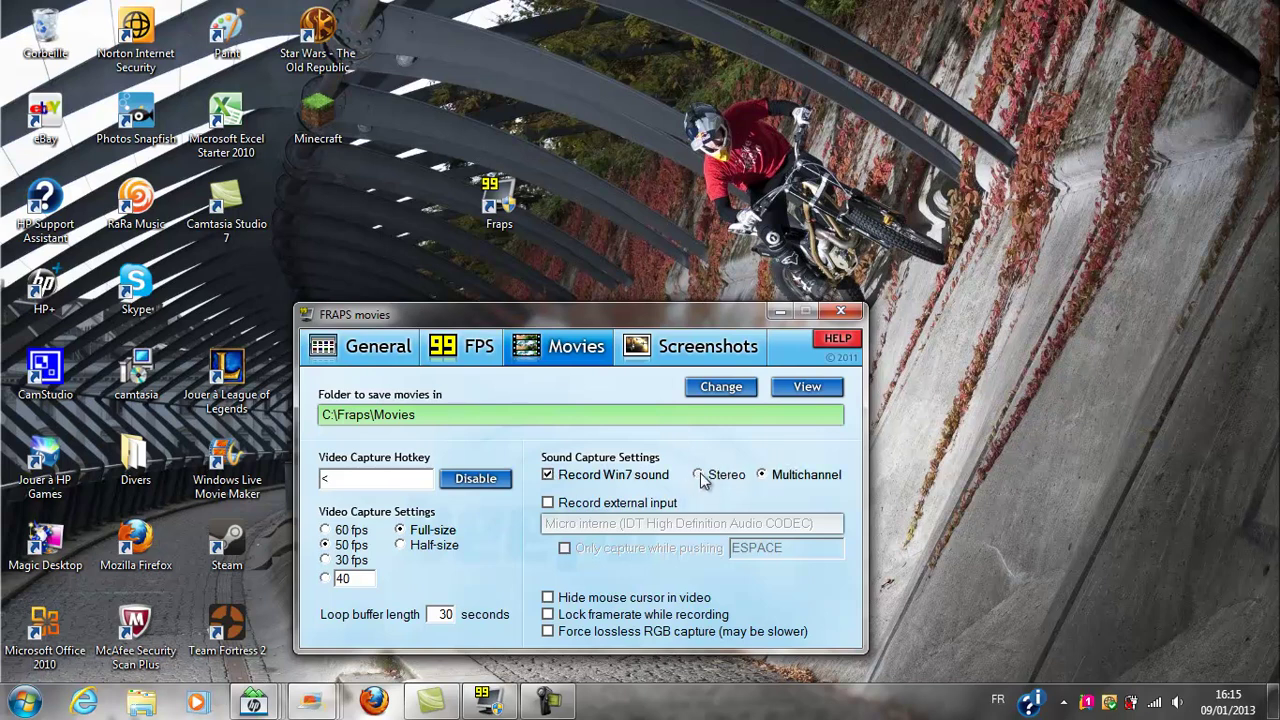
pyautogui.click(548, 475)
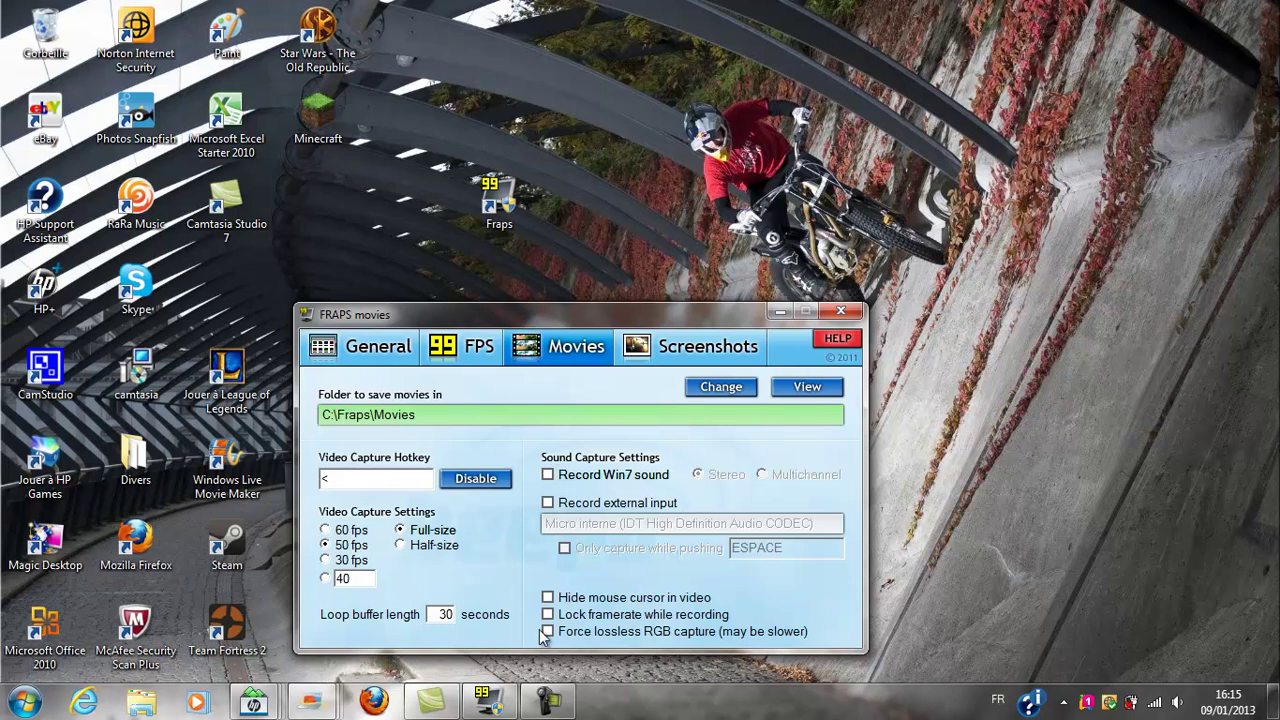
pyautogui.click(548, 475)
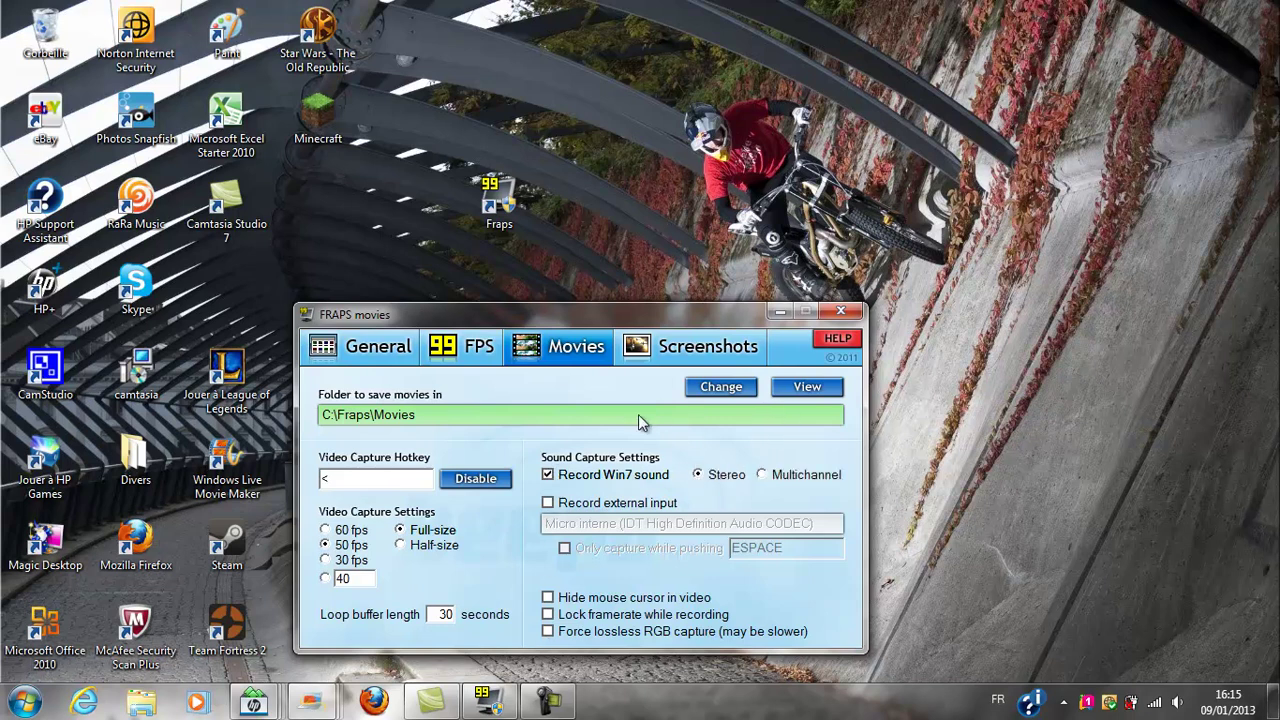
# - Enable Record external input and restrict it to capture only while pushing ESPACE
pyautogui.click(547, 503)
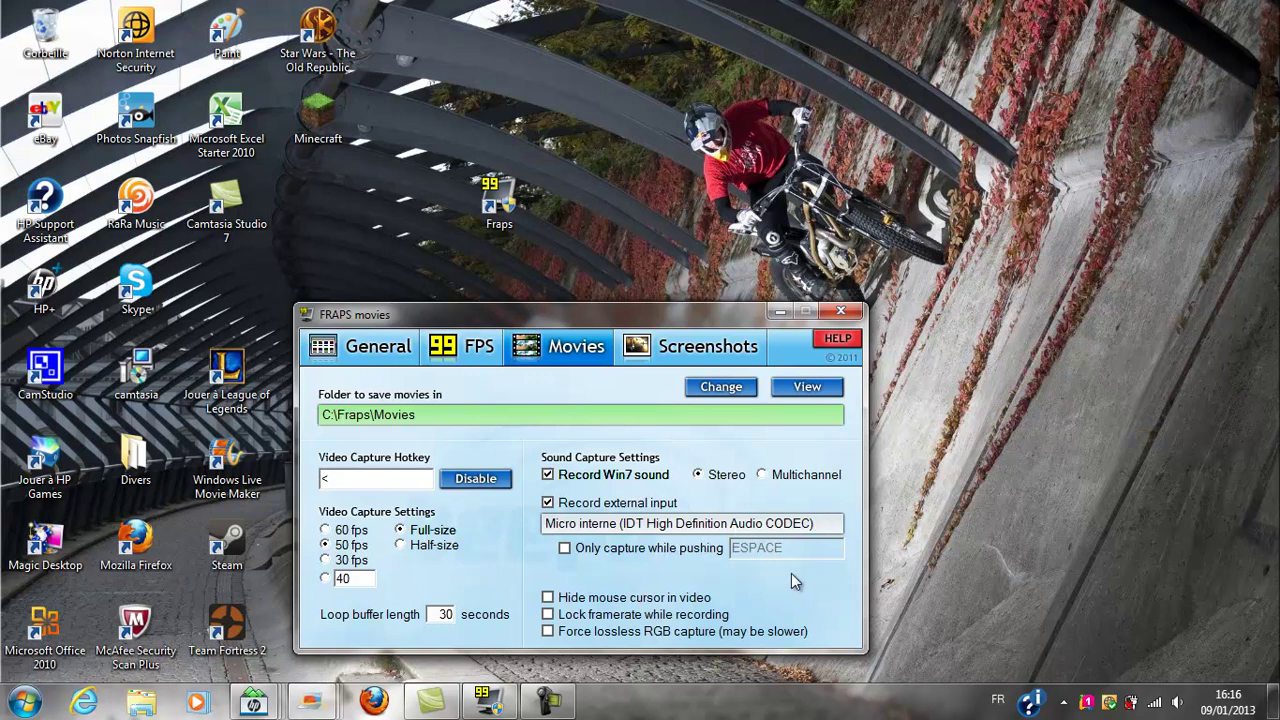
pyautogui.click(564, 549)
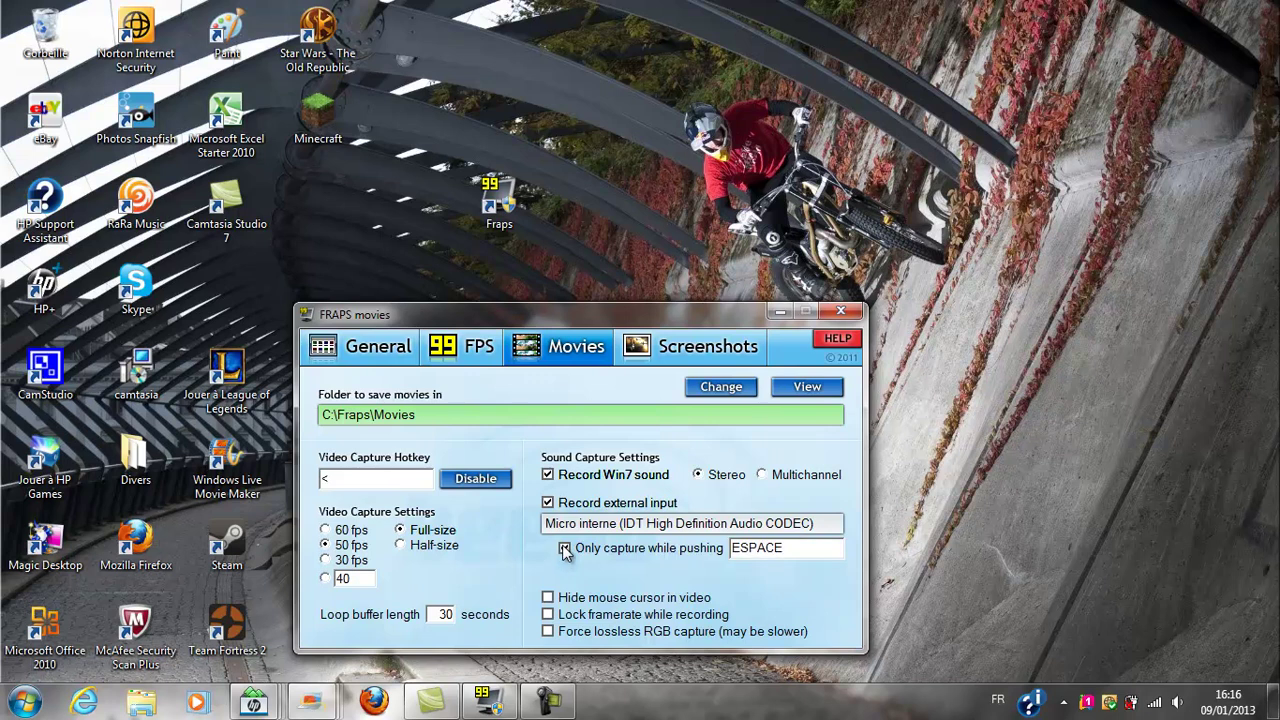
pyautogui.click(802, 552)
pyautogui.click(805, 555)
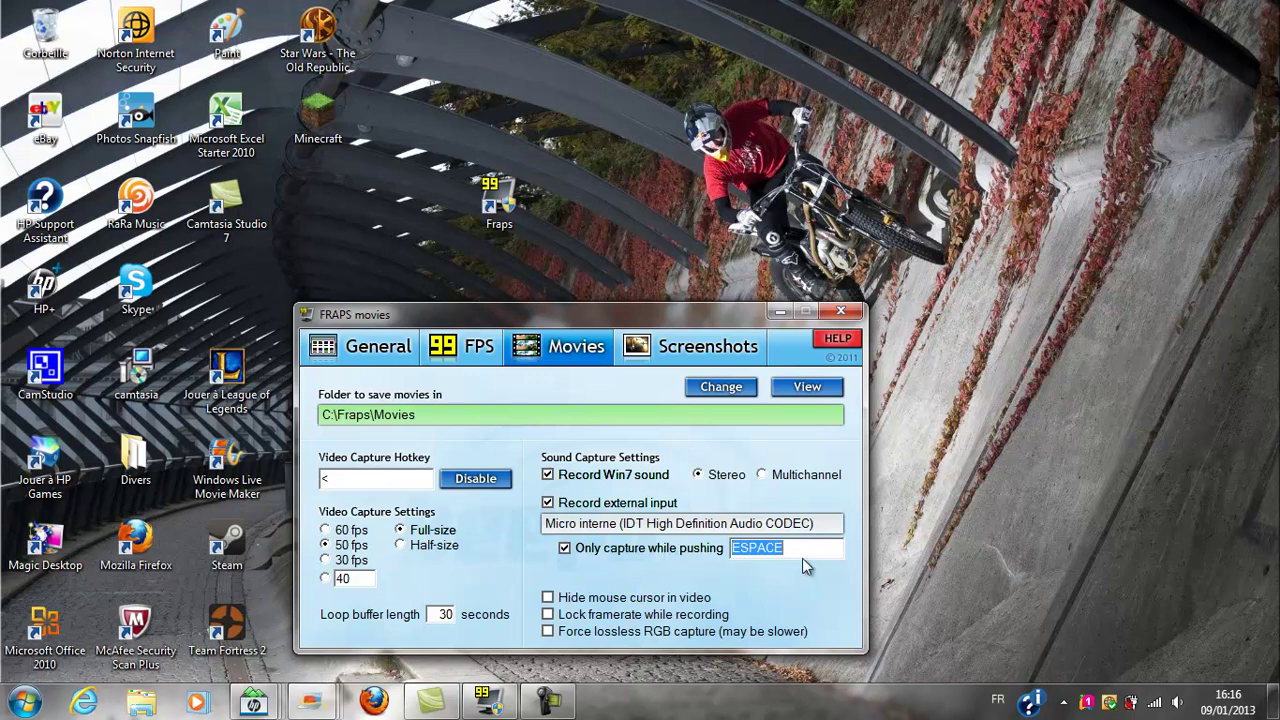
pyautogui.press('space')
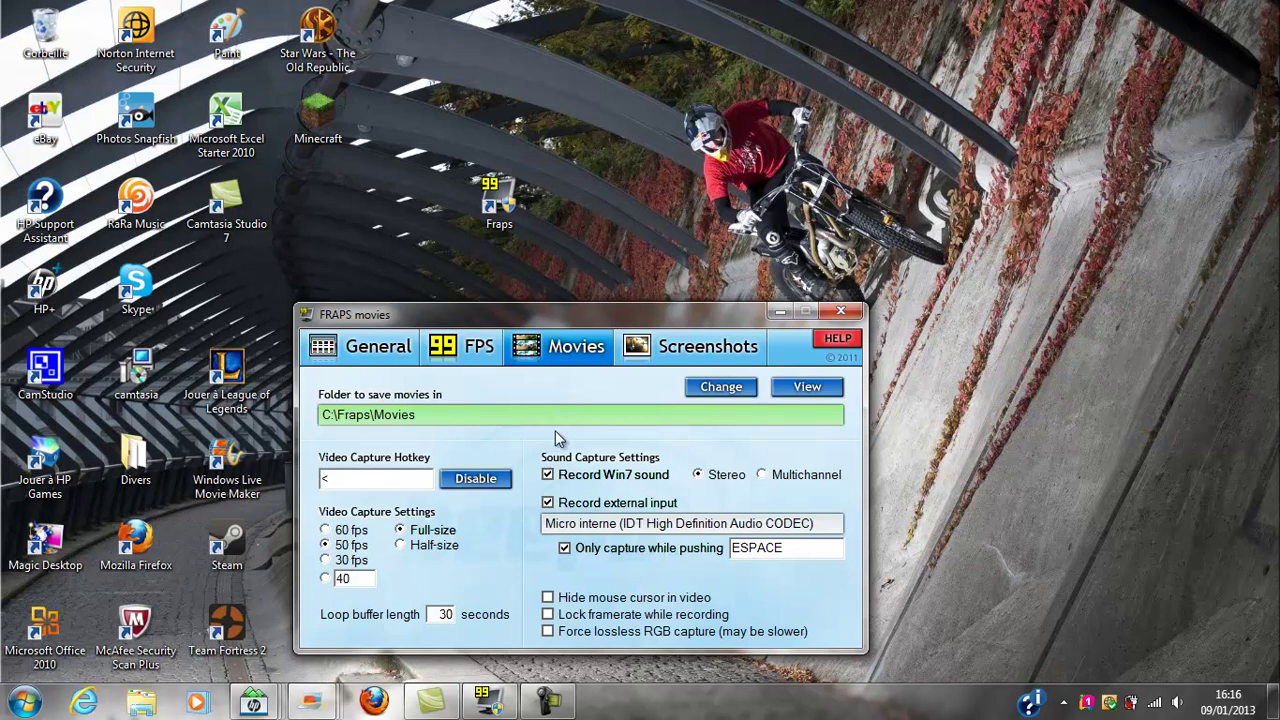
# - Turn off "Only capture while pushing" and disable Record external input
pyautogui.click(563, 549)
pyautogui.click(563, 549)
pyautogui.click(564, 549)
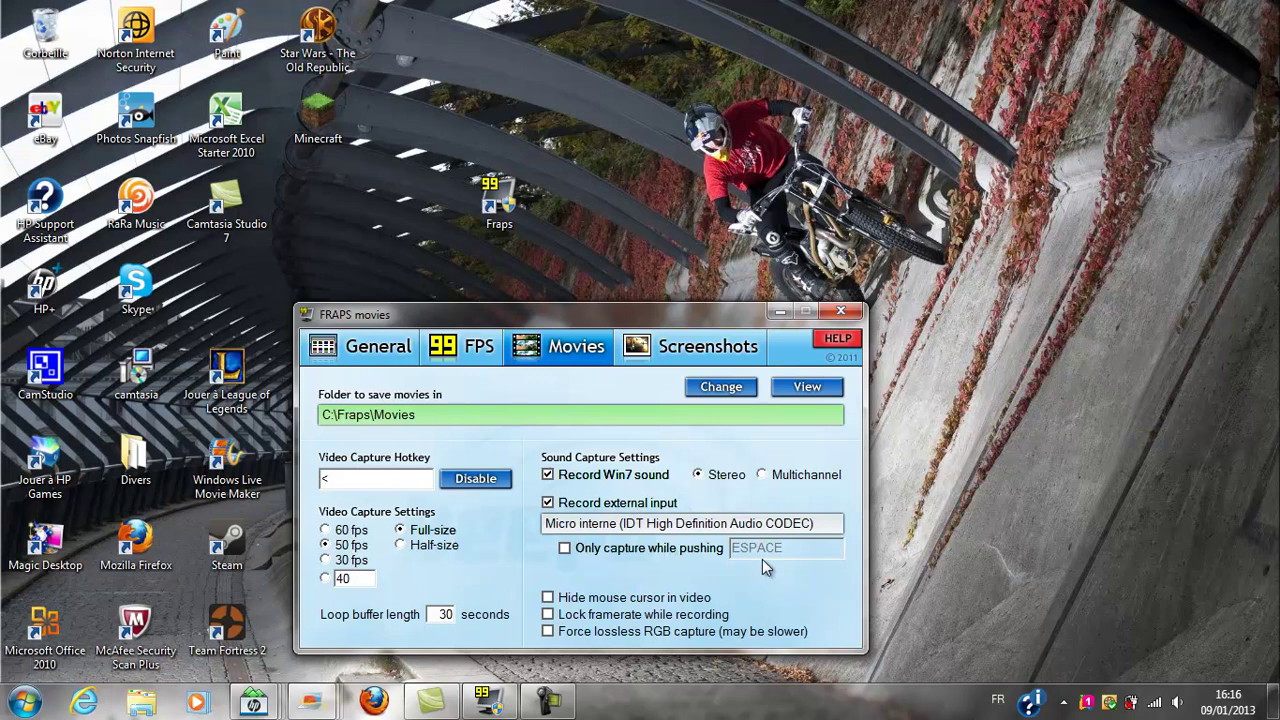
pyautogui.click(549, 503)
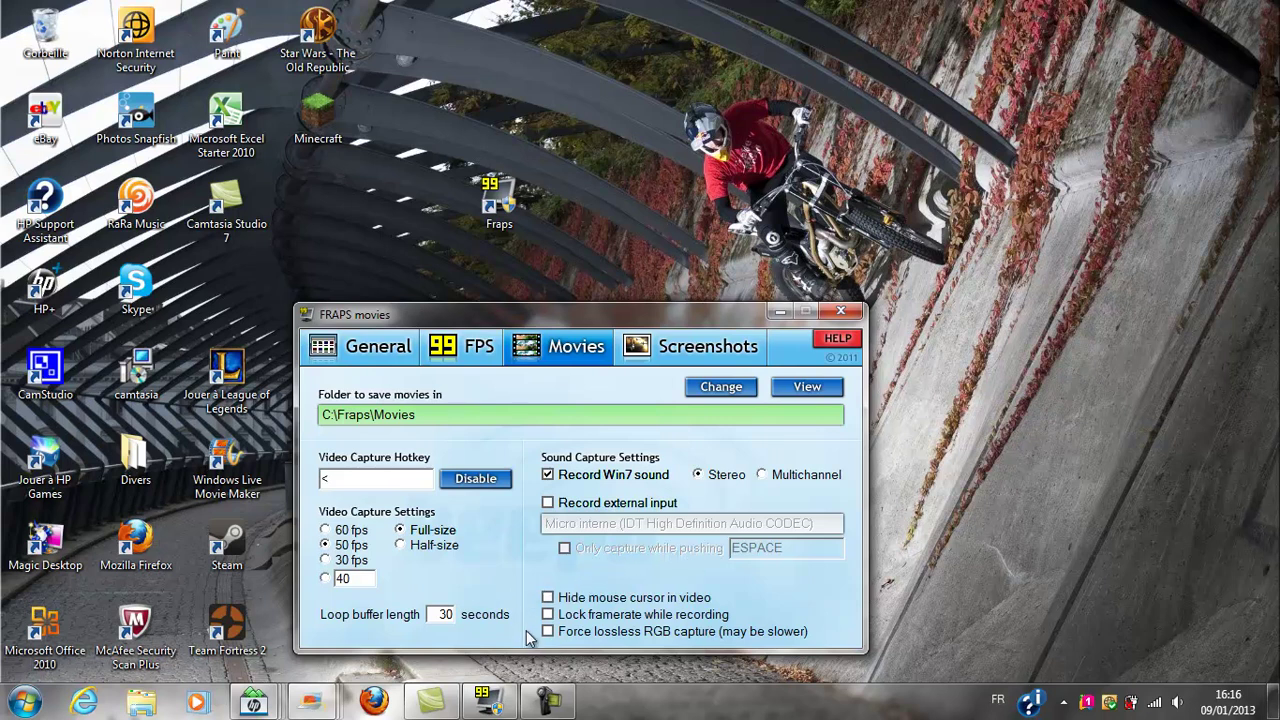
# - Try the Hide mouse cursor in video and Lock framerate while recording options, leaving both turned off
pyautogui.click(548, 597)
pyautogui.click(548, 614)
pyautogui.click(548, 598)
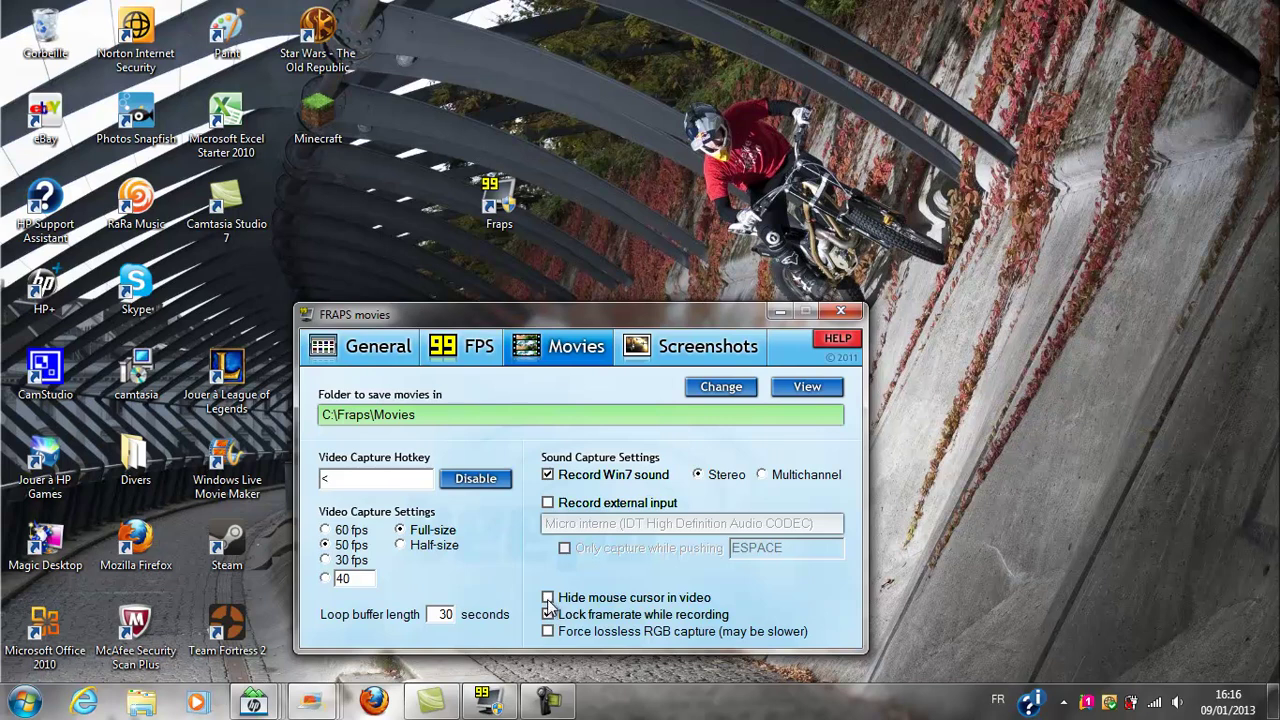
pyautogui.click(549, 615)
pyautogui.click(548, 598)
pyautogui.click(547, 597)
pyautogui.click(547, 598)
pyautogui.click(548, 598)
# - Open the Screenshots settings and try the JPG, PNG and TGA image formats, restoring BMP
pyautogui.click(713, 354)
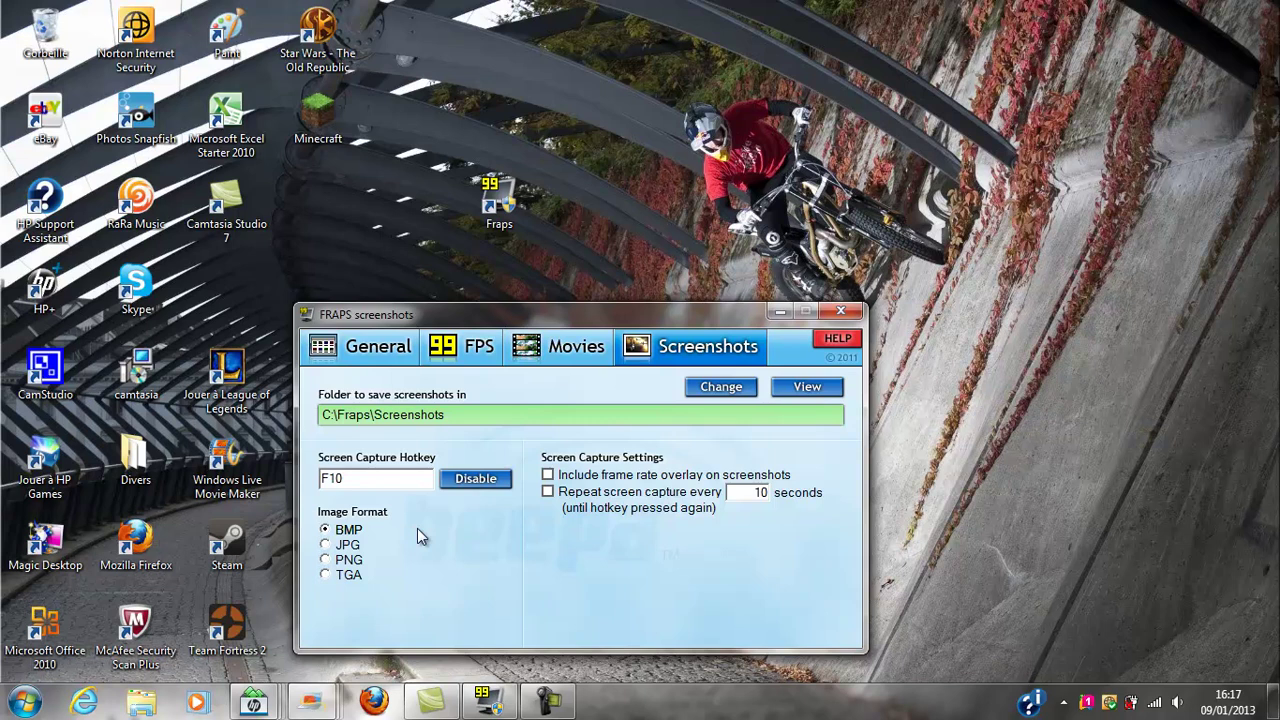
pyautogui.click(325, 545)
pyautogui.click(326, 560)
pyautogui.click(325, 575)
pyautogui.click(326, 530)
# - Review the Movies, FPS and General settings, including the Video Capture Hotkey, and return to the General settings
pyautogui.click(578, 350)
pyautogui.click(460, 342)
pyautogui.click(378, 346)
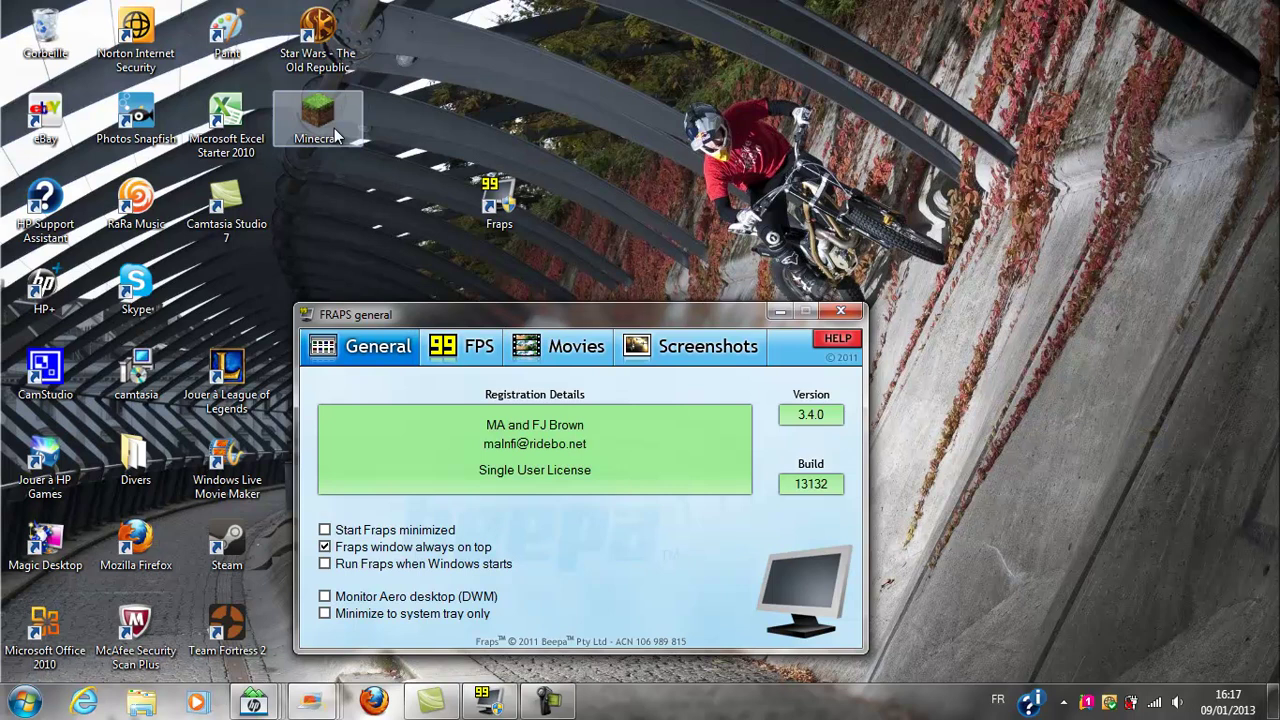
pyautogui.click(522, 342)
pyautogui.click(376, 476)
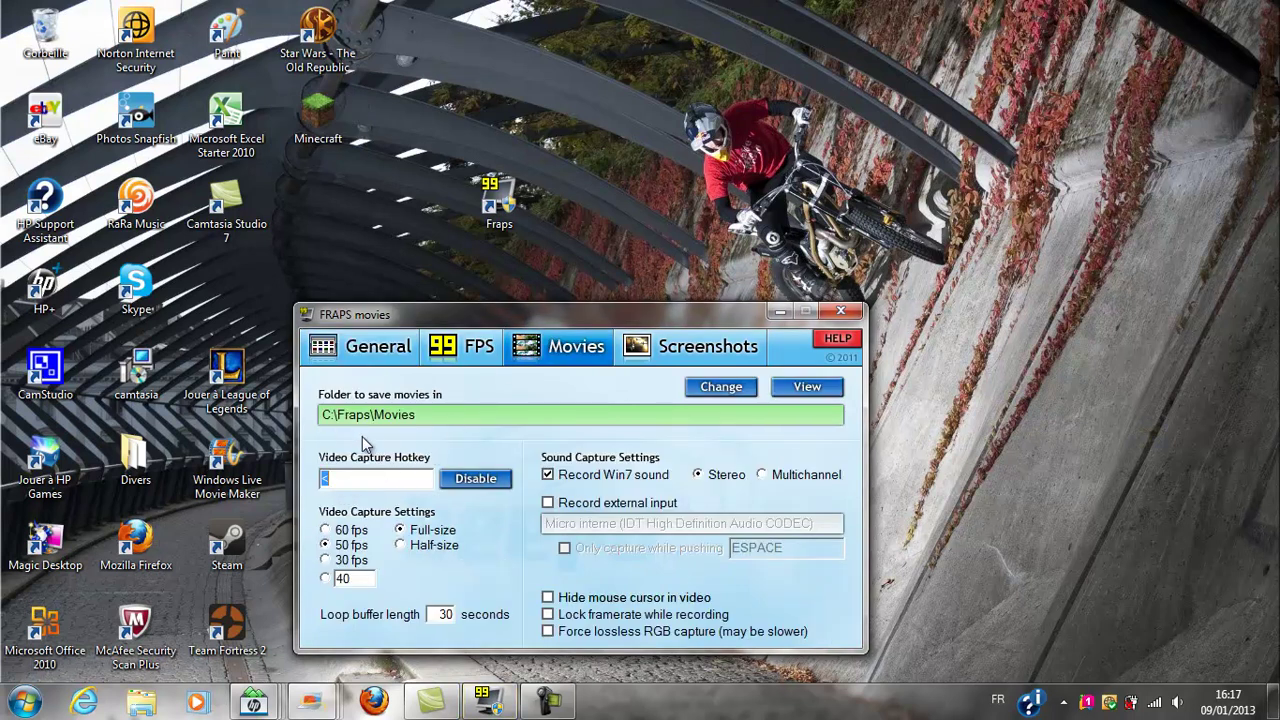
pyautogui.click(405, 348)
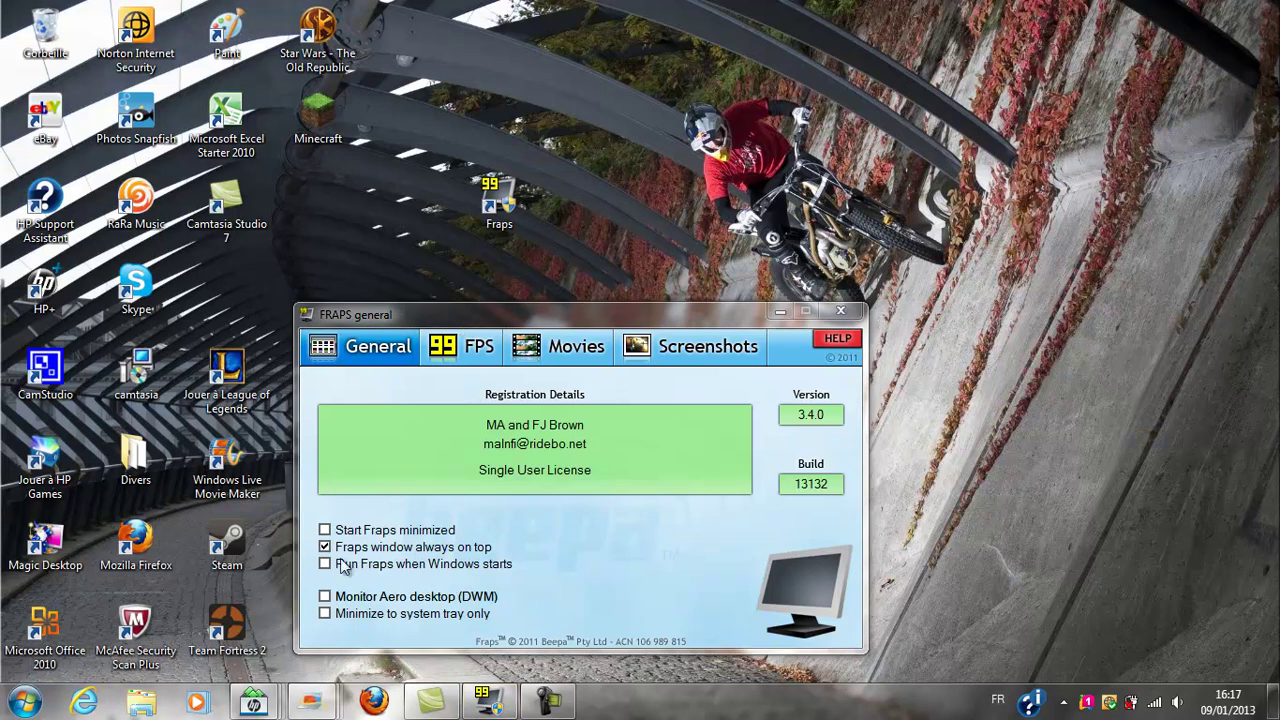
# - Try enabling Monitor Aero desktop (DWM) and Run Fraps when Windows starts, leaving both turned off
pyautogui.click(325, 596)
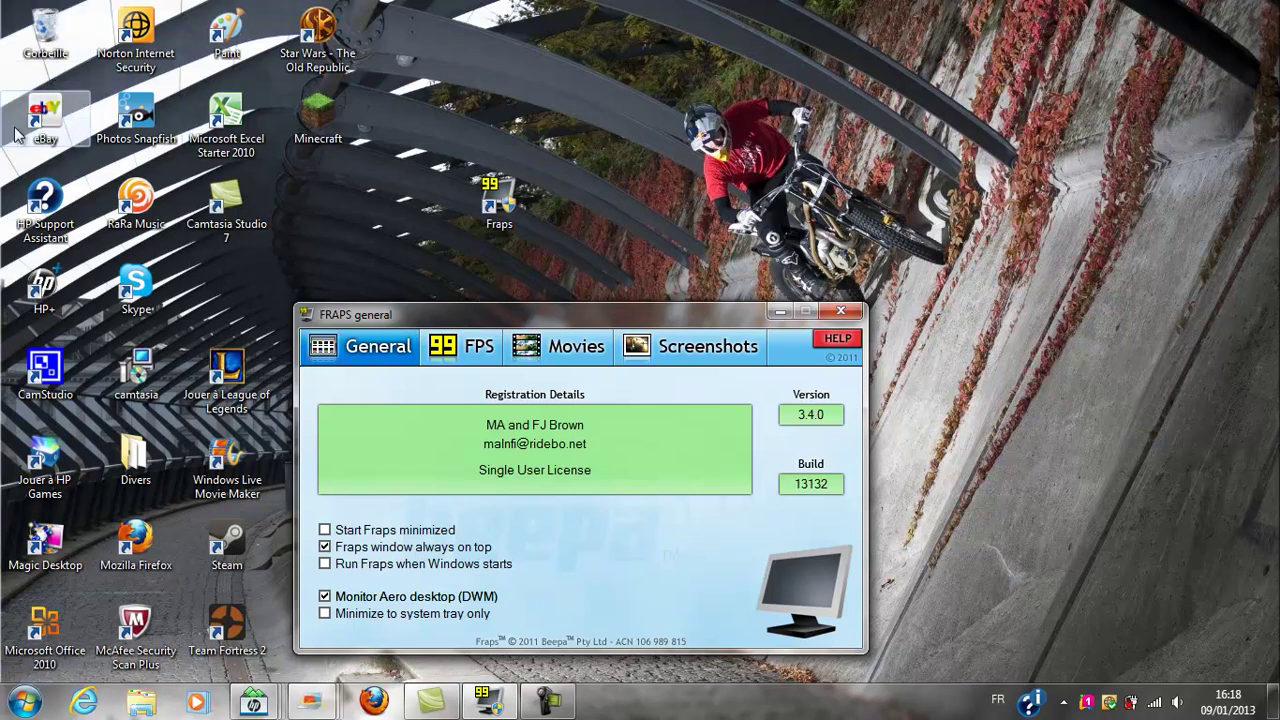
pyautogui.click(324, 597)
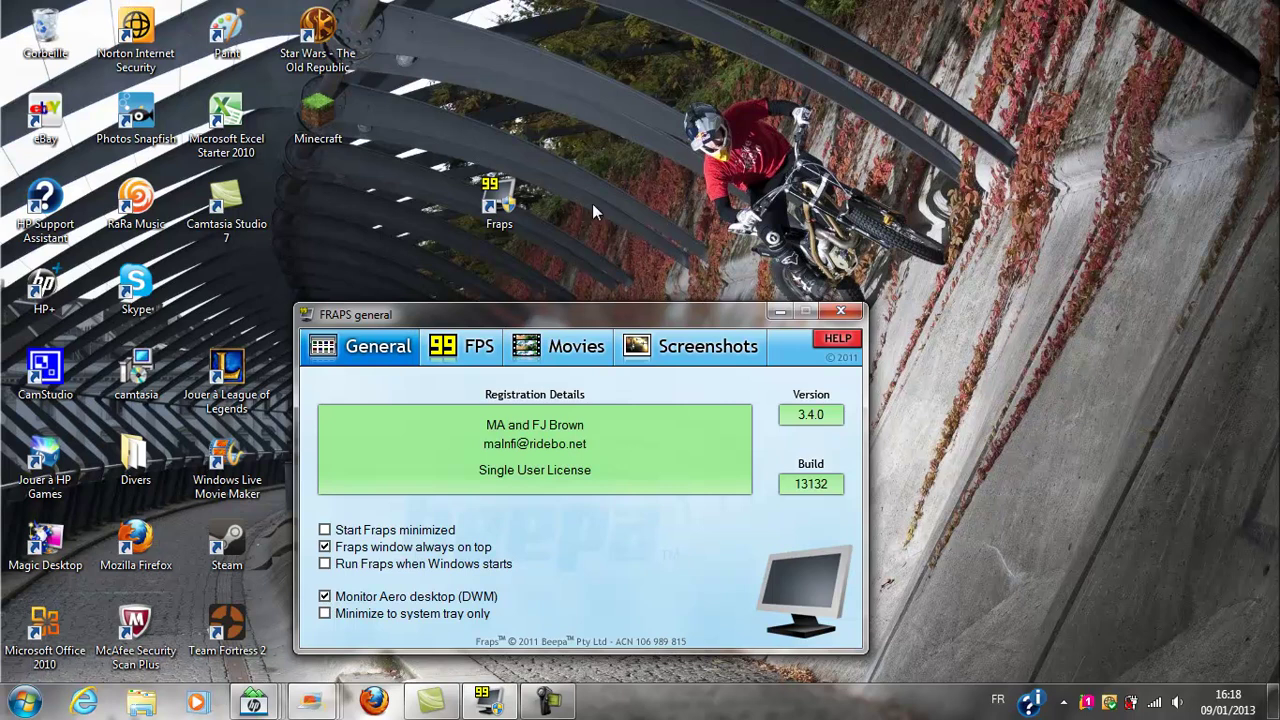
pyautogui.click(325, 596)
pyautogui.click(325, 565)
pyautogui.click(325, 565)
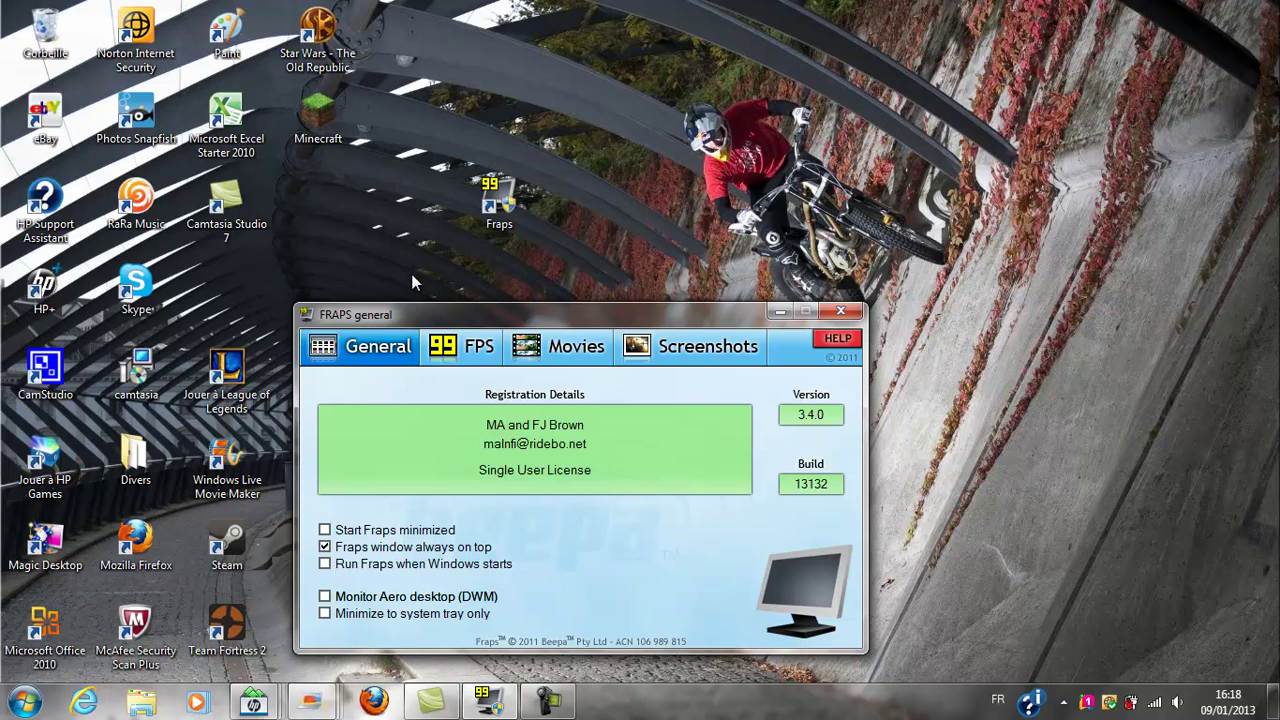
# - Look through the FPS and Movies settings once more and go back to the General settings
pyautogui.click(465, 350)
pyautogui.click(570, 346)
pyautogui.click(378, 346)
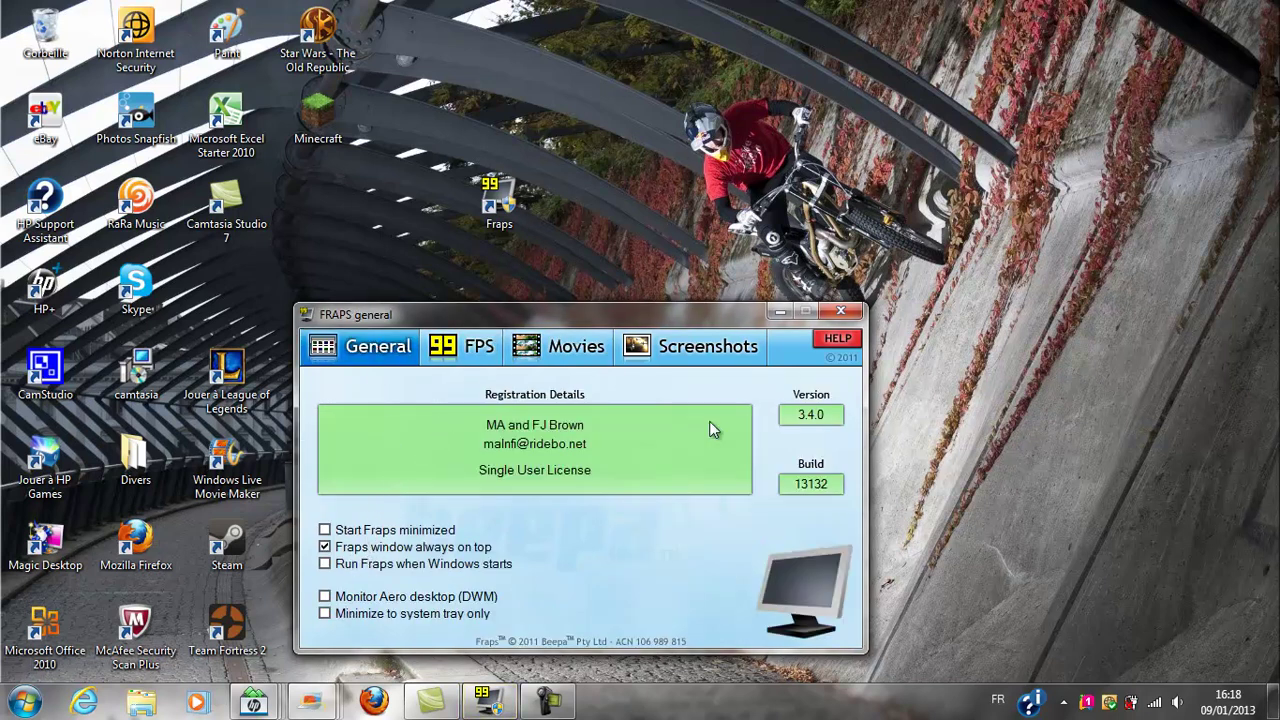
# - Close the Fraps window
pyautogui.click(846, 315)
pyautogui.click(714, 412)
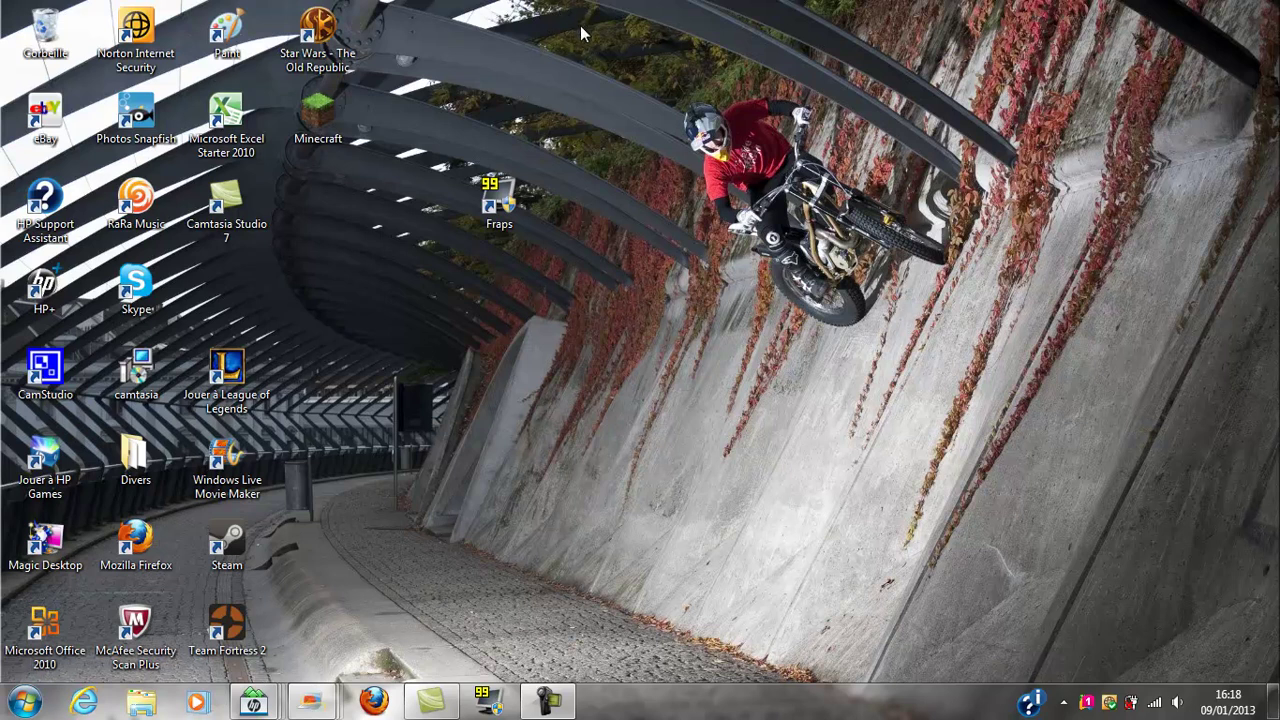
pyautogui.moveTo(577, 54); pyautogui.dragTo(1118, 416)
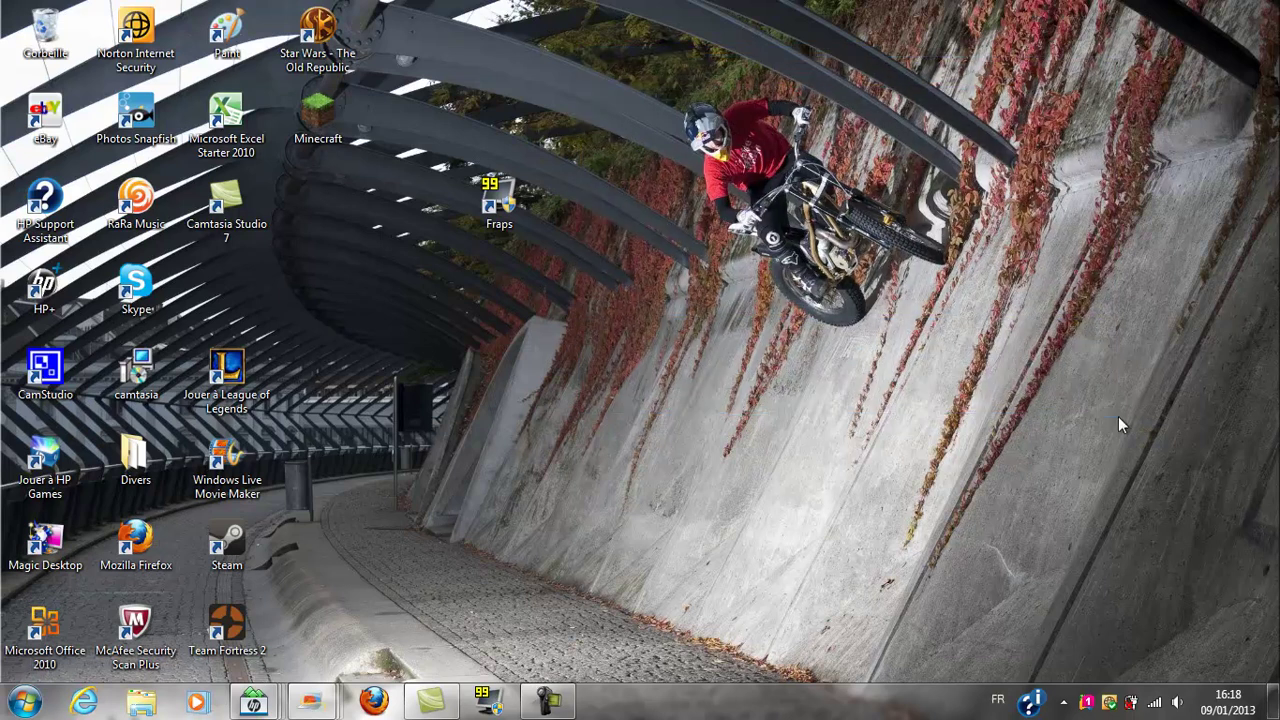